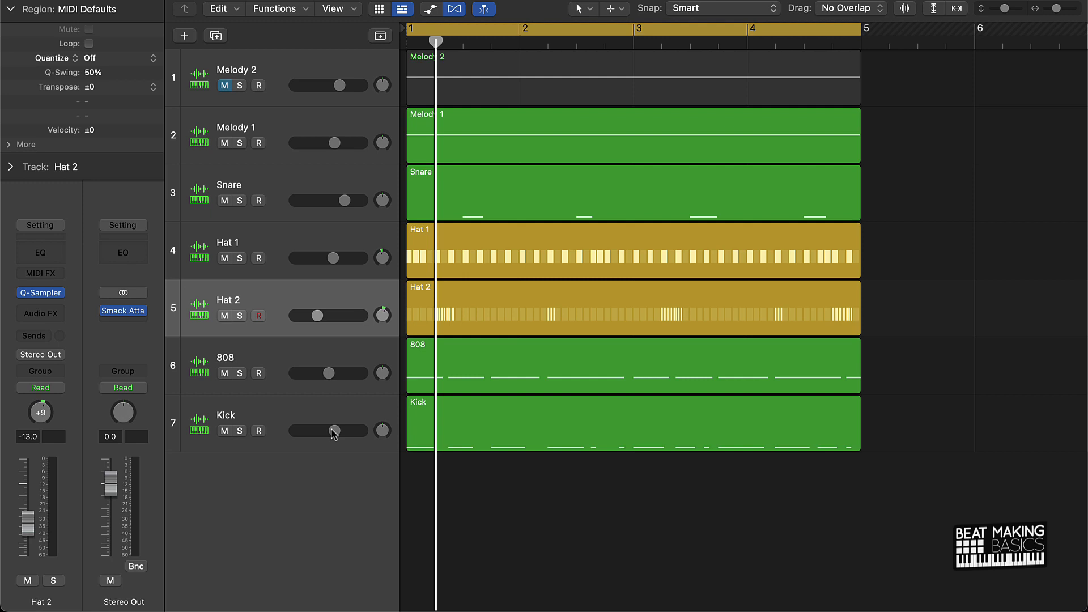
Step: Play the beat briefly, then stop playback
{"action": "key", "text": "space"}
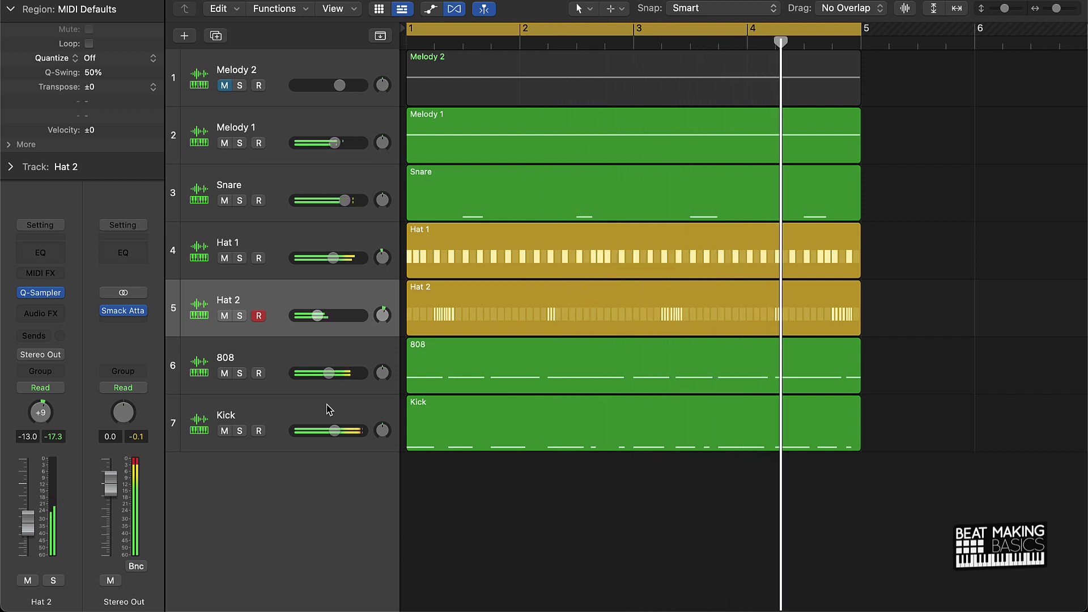
{"action": "key", "text": "space"}
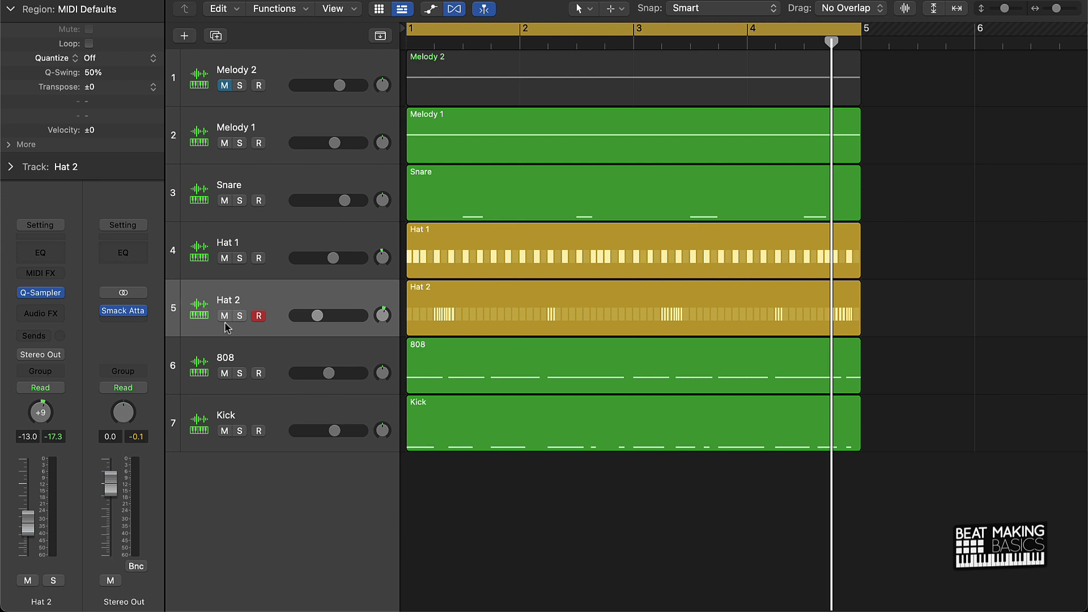
Step: Insert the stereo Rocket Powered Sound Thickify after Q-Sampler on the 808 track
{"action": "left_click", "coordinate": [279, 362]}
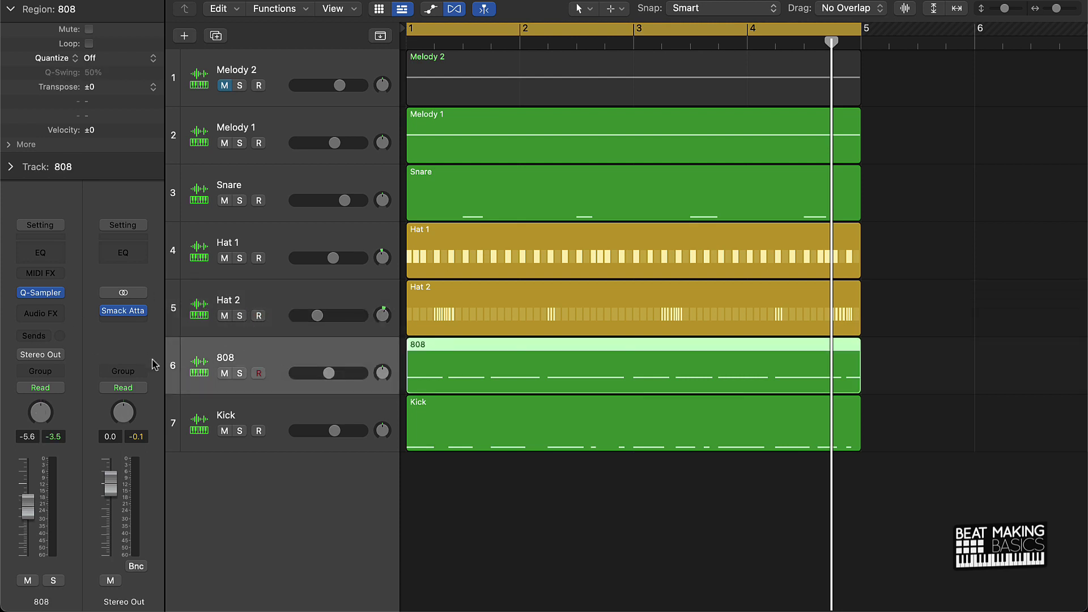
{"action": "left_click", "coordinate": [43, 312]}
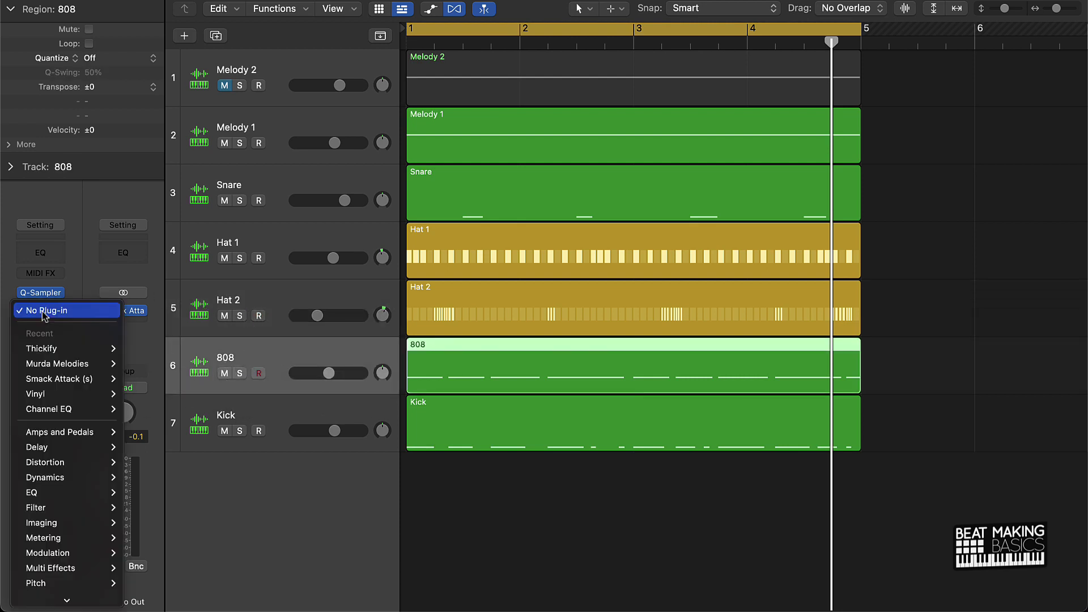
{"action": "mouse_move", "coordinate": [57, 599]}
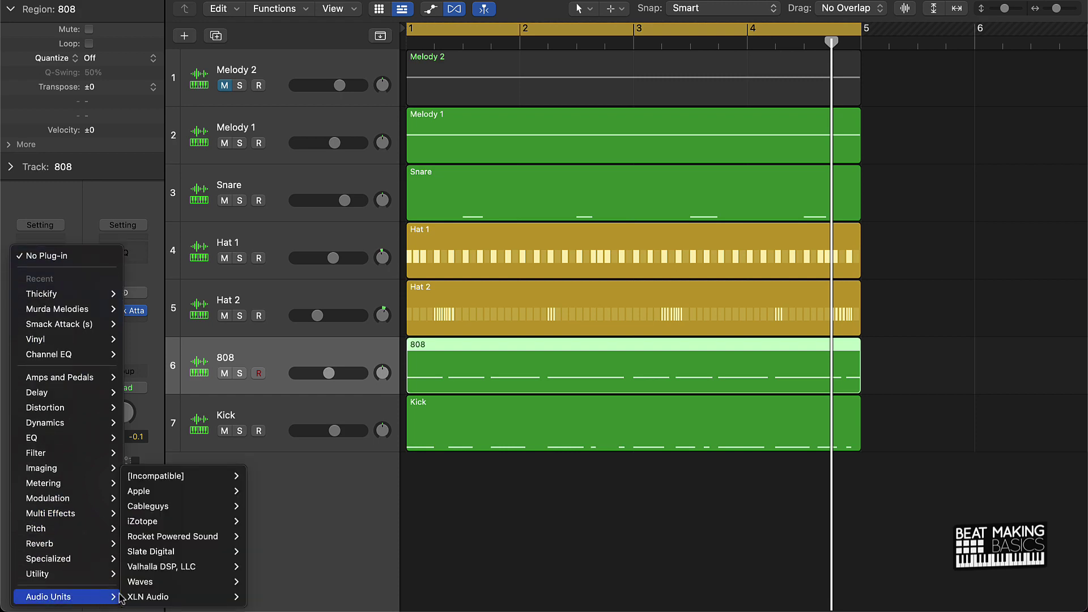
{"action": "mouse_move", "coordinate": [187, 536]}
{"action": "mouse_move", "coordinate": [264, 538]}
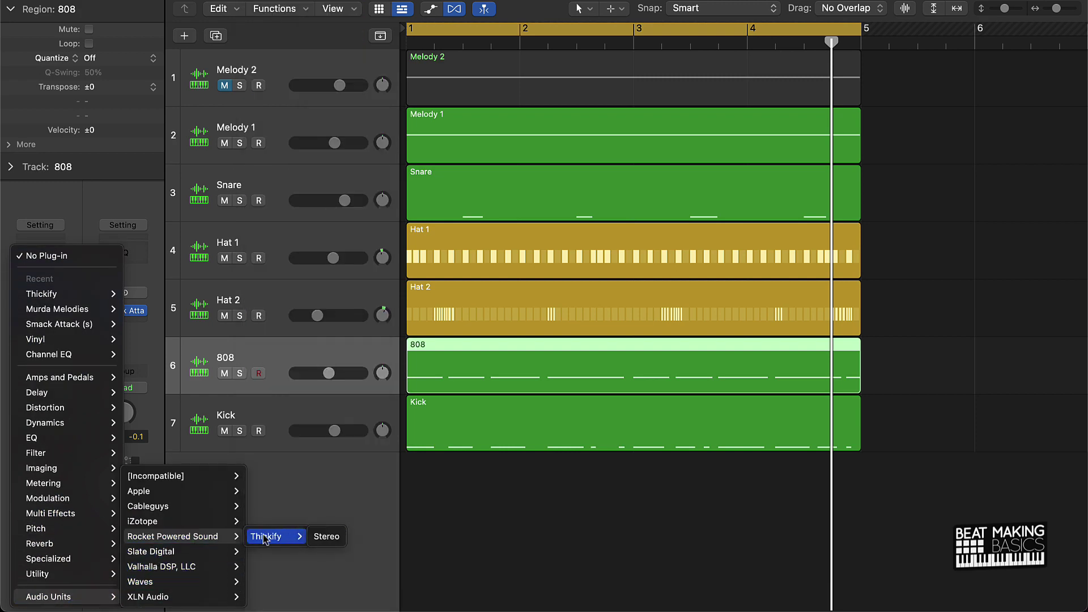
{"action": "left_click", "coordinate": [327, 539]}
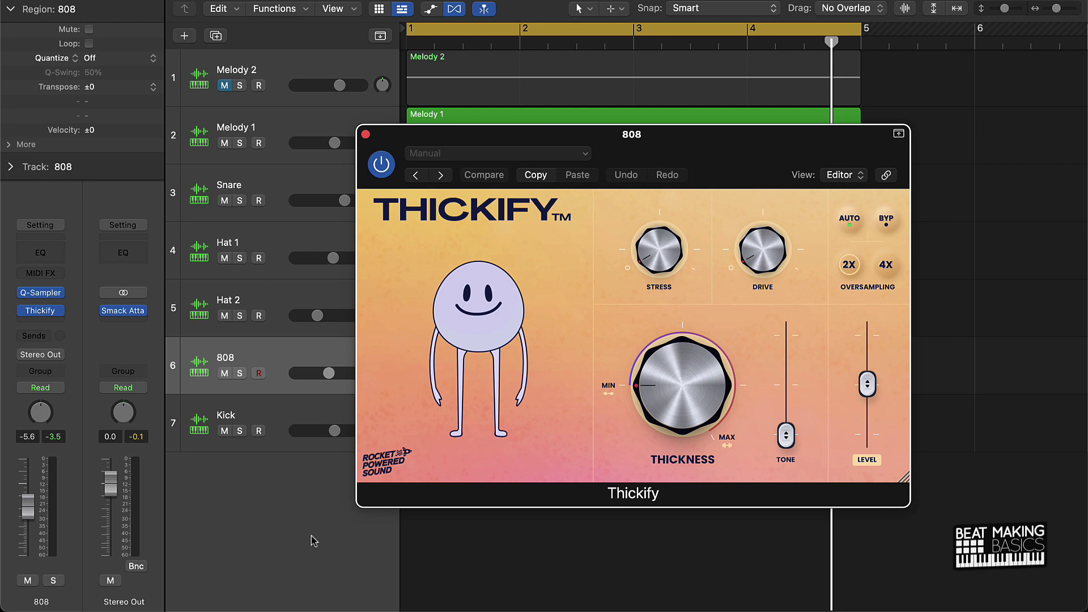
{"action": "left_click_drag", "start_coordinate": [760, 159], "coordinate": [607, 95]}
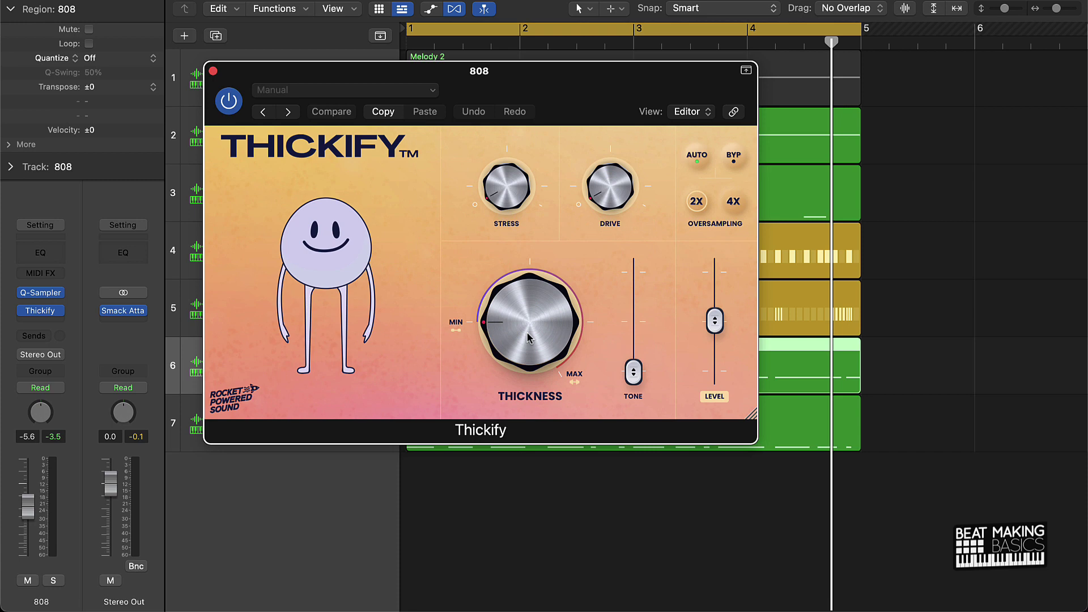
Step: Try Thickify's Thickness, Drive, Stress and Tone knobs, then return them to minimum
{"action": "mouse_move", "coordinate": [527, 337]}
{"action": "left_mouse_down"}
{"action": "mouse_move", "coordinate": [527, 301]}
{"action": "mouse_move", "coordinate": [518, 463]}
{"action": "left_mouse_up"}
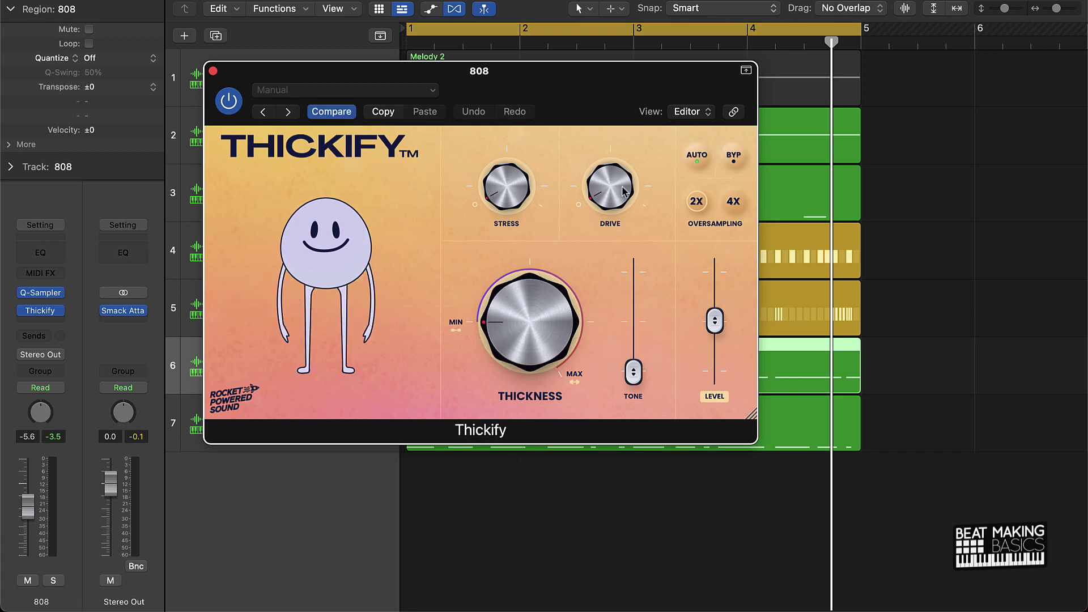
{"action": "left_click_drag", "start_coordinate": [610, 187], "coordinate": [618, 269]}
{"action": "left_click_drag", "start_coordinate": [506, 207], "coordinate": [482, 77]}
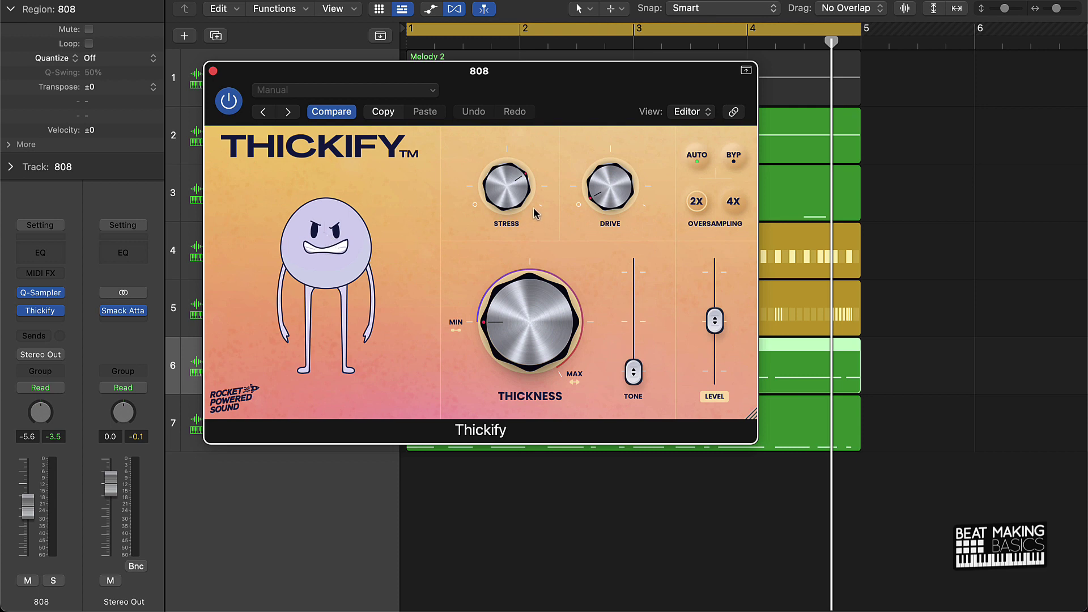
{"action": "left_click_drag", "start_coordinate": [534, 214], "coordinate": [588, 412]}
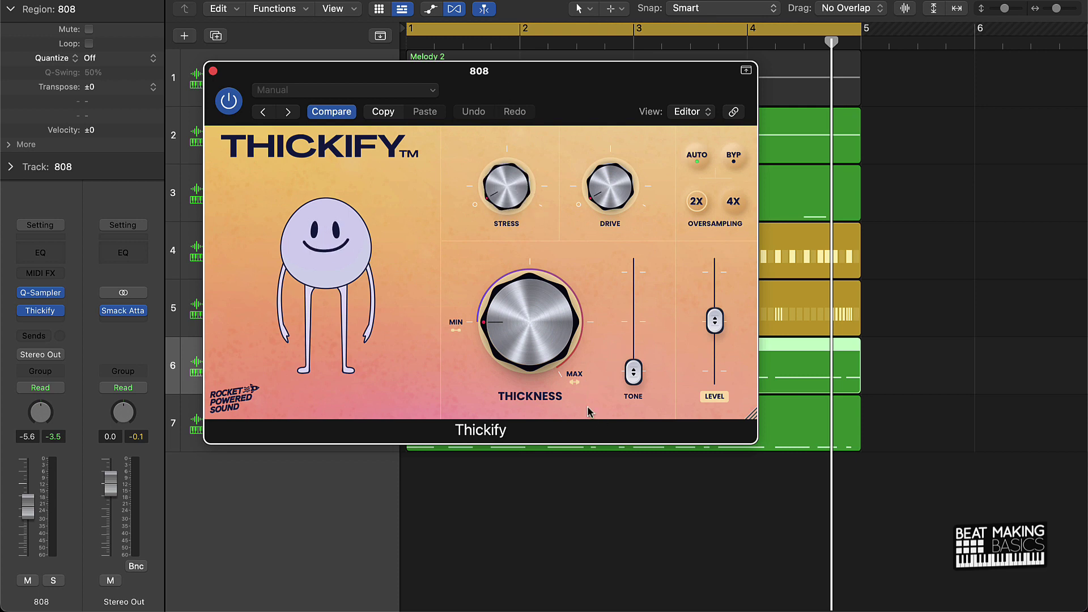
{"action": "mouse_move", "coordinate": [633, 374]}
{"action": "left_mouse_down"}
{"action": "mouse_move", "coordinate": [634, 270]}
{"action": "mouse_move", "coordinate": [633, 372]}
{"action": "left_mouse_up"}
{"action": "left_click_drag", "start_coordinate": [537, 104], "coordinate": [479, 112]}
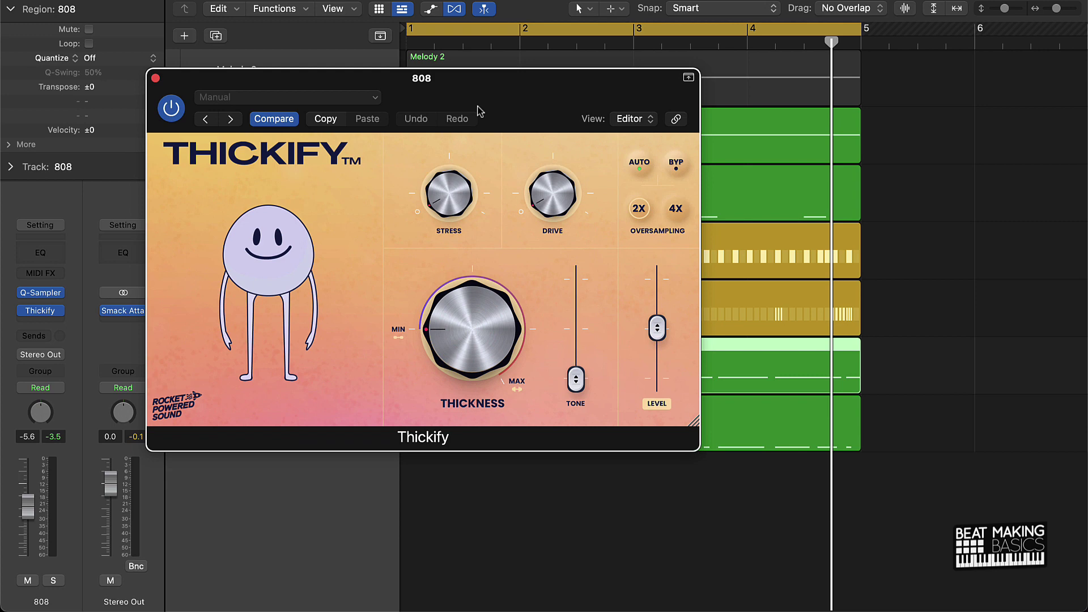
Step: While the loop plays, raise Thickness, Drive, Tone and Level (7.9 dB), then ease Drive and add Stress
{"action": "key", "text": "space"}
{"action": "left_click_drag", "start_coordinate": [457, 349], "coordinate": [492, 255]}
{"action": "left_click_drag", "start_coordinate": [541, 210], "coordinate": [535, 79]}
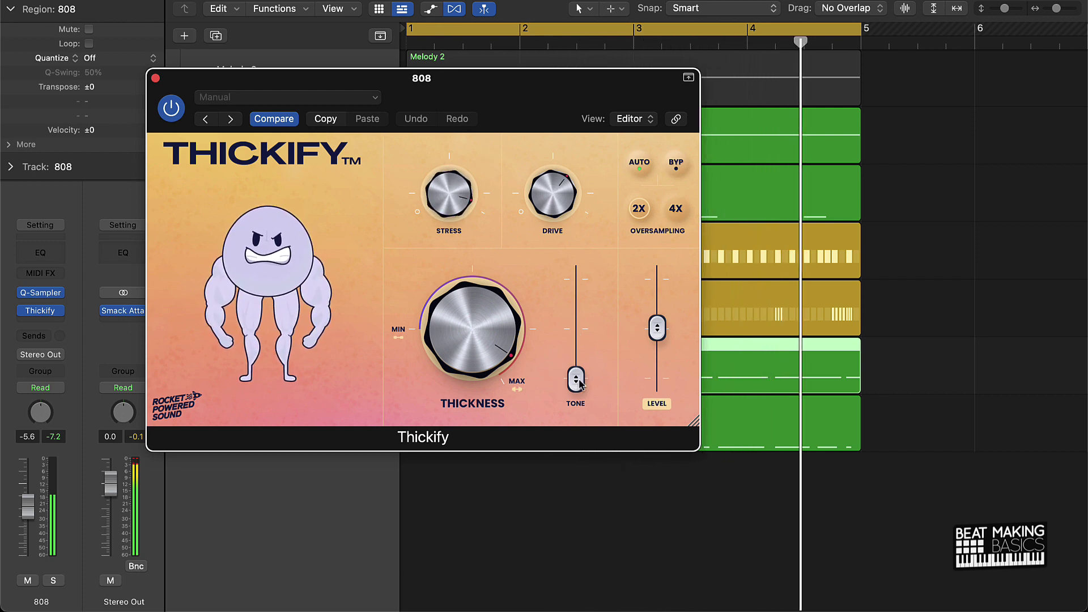
{"action": "left_click_drag", "start_coordinate": [575, 380], "coordinate": [587, 290]}
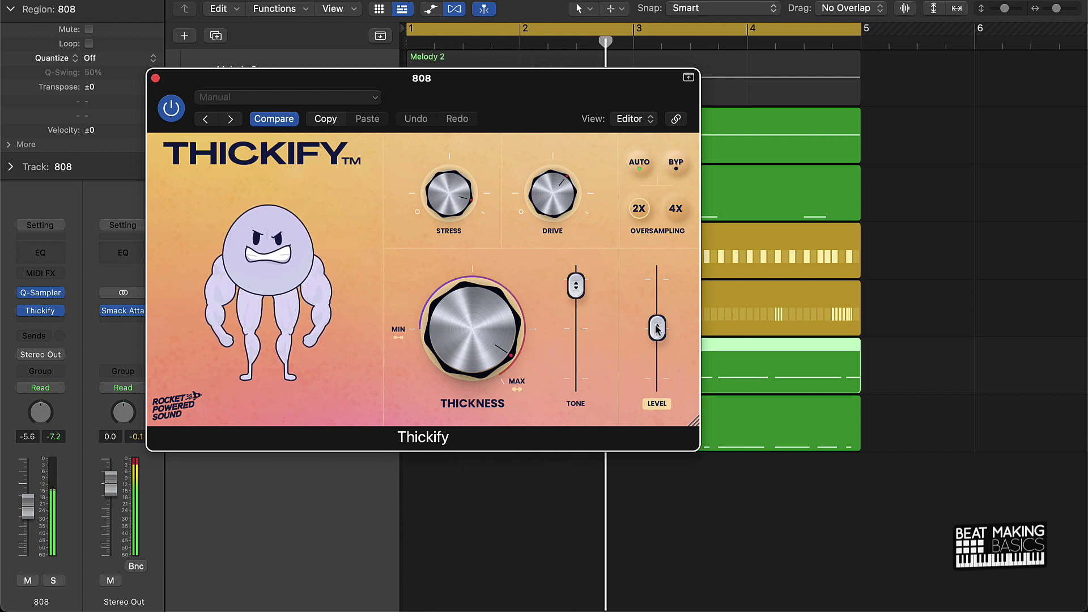
{"action": "mouse_move", "coordinate": [658, 328]}
{"action": "left_mouse_down"}
{"action": "mouse_move", "coordinate": [664, 292]}
{"action": "mouse_move", "coordinate": [663, 315]}
{"action": "left_mouse_up"}
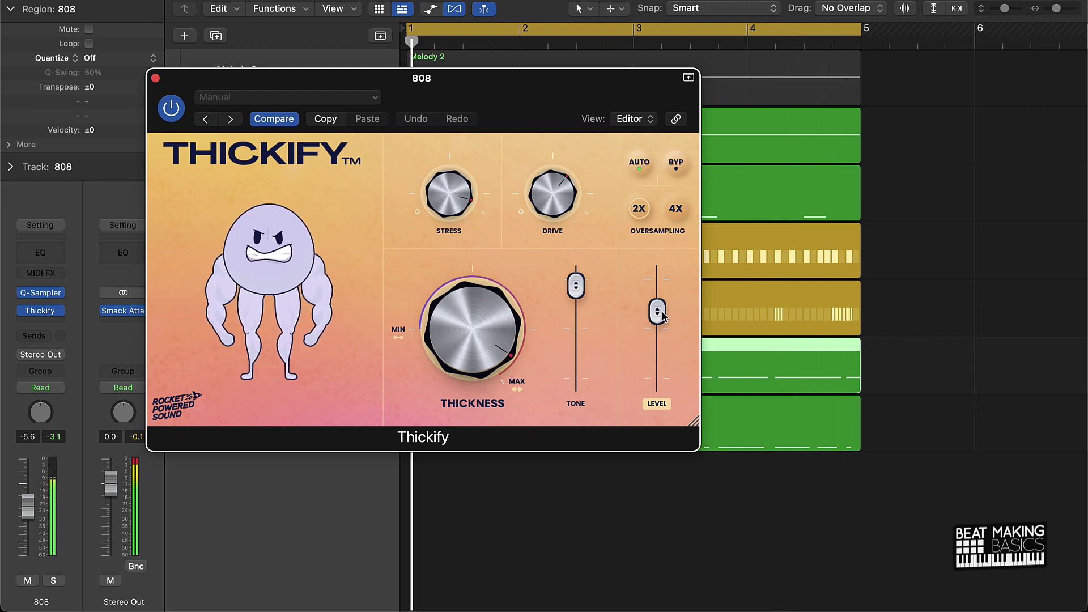
{"action": "left_click_drag", "start_coordinate": [549, 226], "coordinate": [558, 235]}
{"action": "left_click_drag", "start_coordinate": [449, 198], "coordinate": [453, 183]}
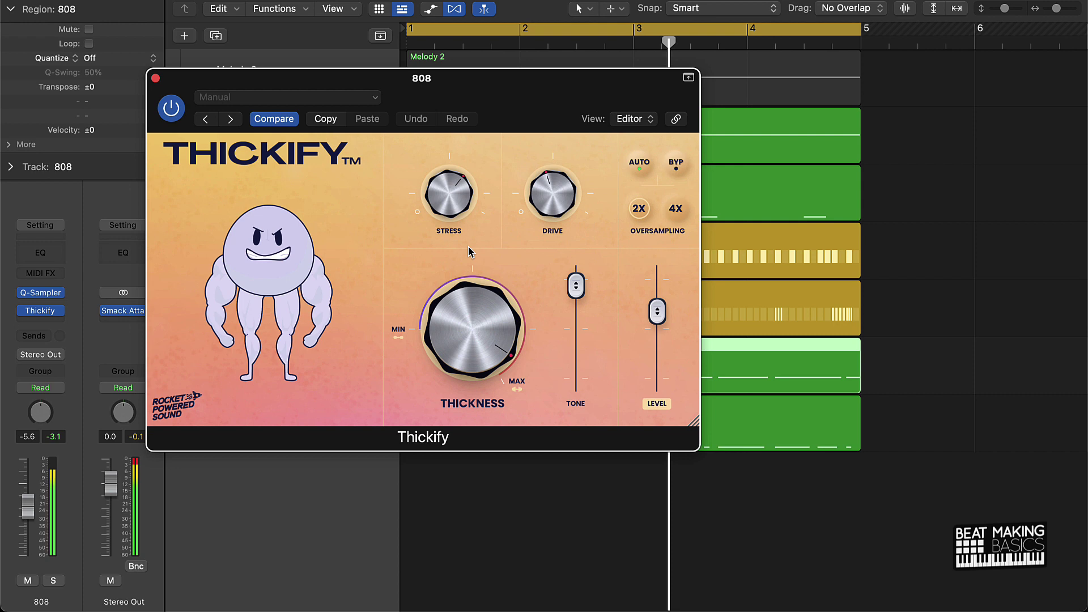
Step: Compare 4x against 2x oversampling, keep 2x, and lower the output Level to -0.8 dB
{"action": "left_click", "coordinate": [639, 212]}
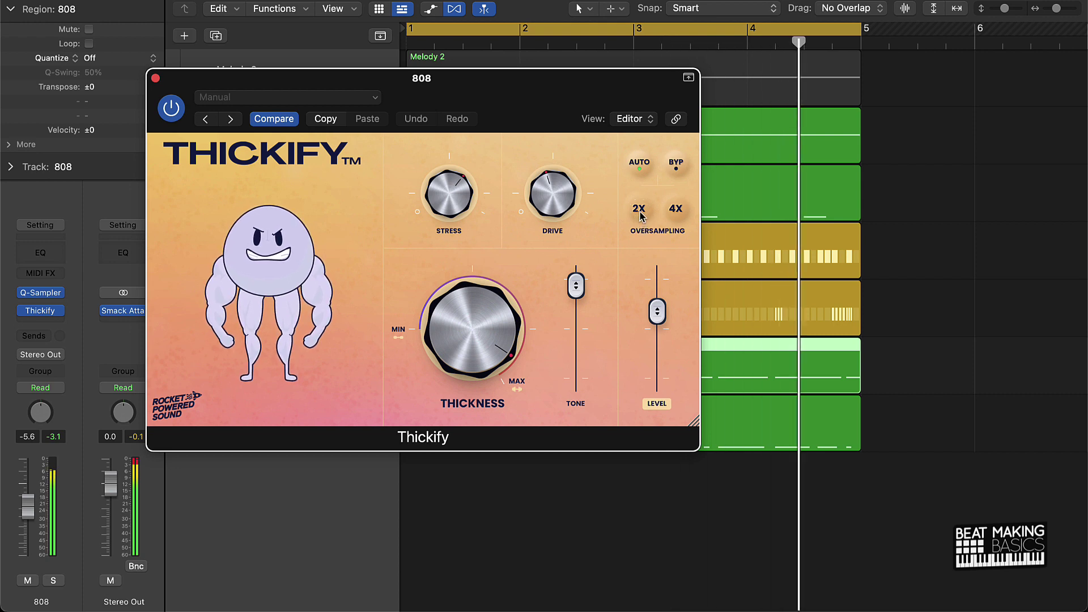
{"action": "left_click", "coordinate": [676, 209]}
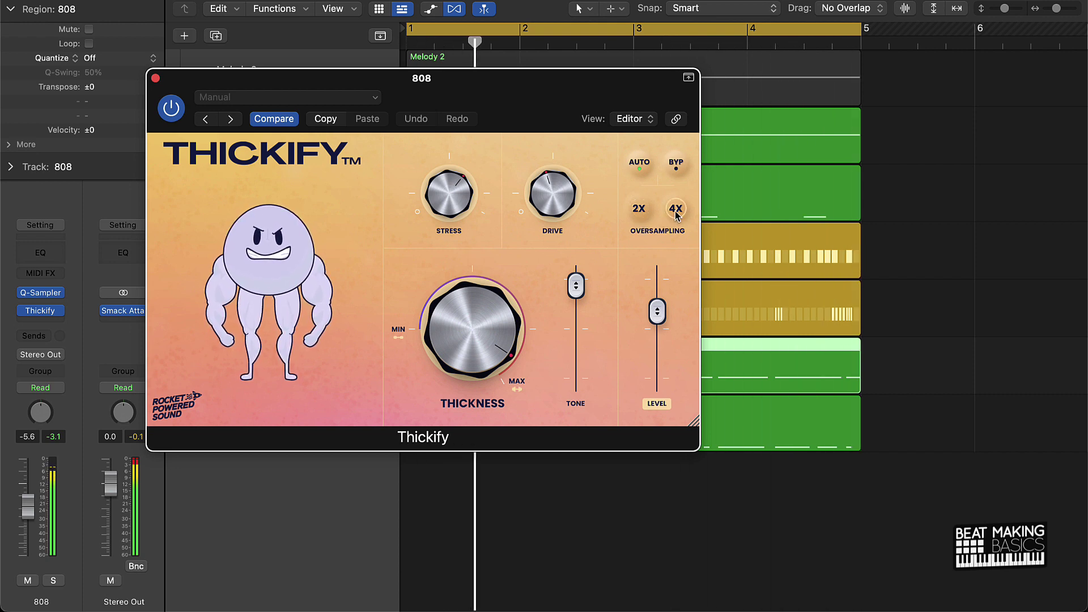
{"action": "left_click", "coordinate": [639, 211]}
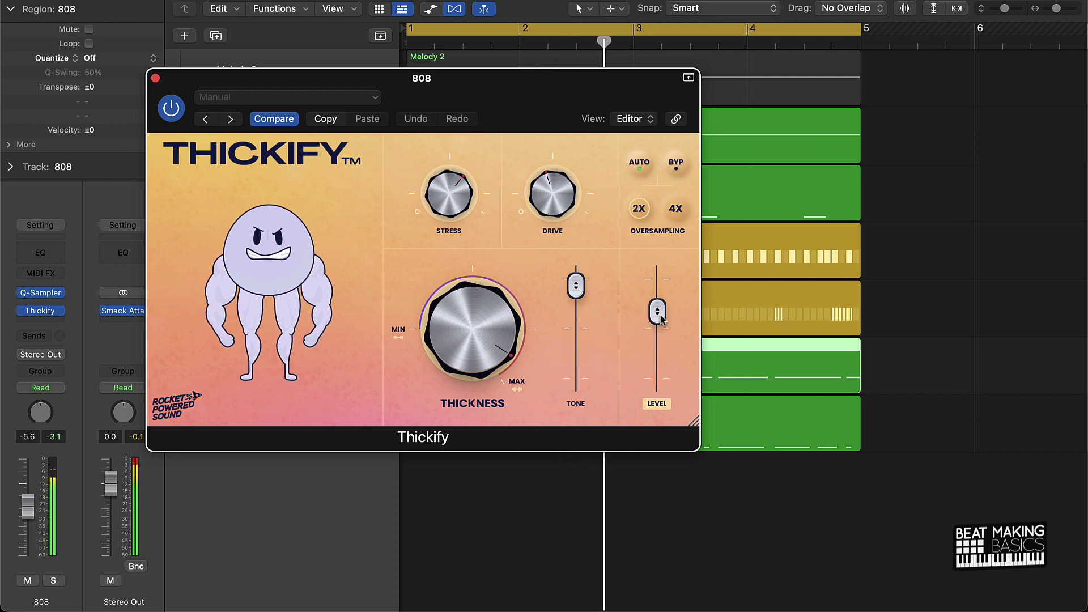
{"action": "mouse_move", "coordinate": [662, 320]}
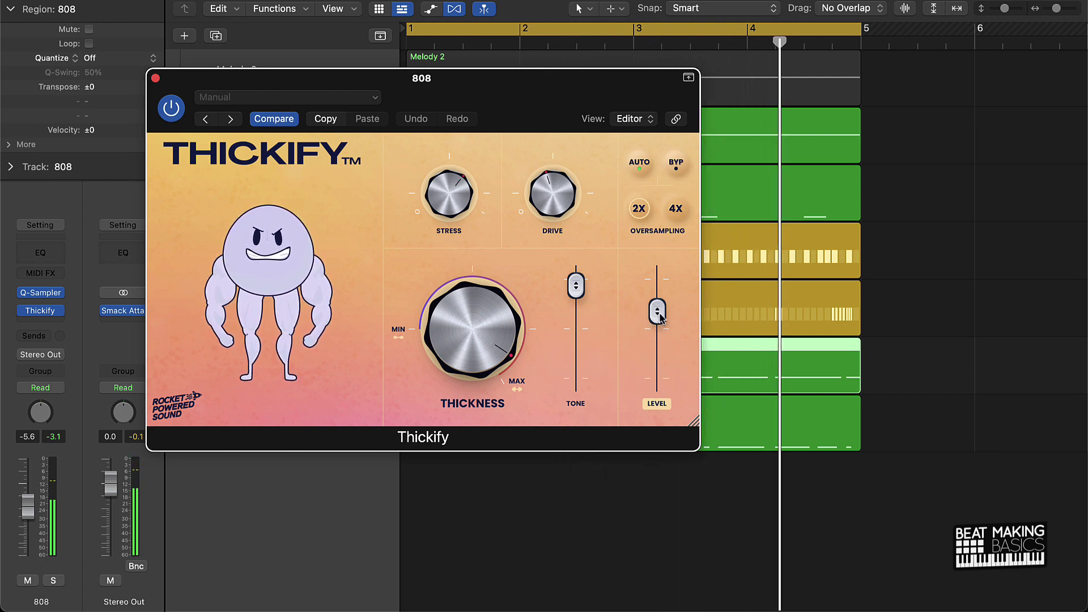
{"action": "left_click_drag", "start_coordinate": [658, 313], "coordinate": [658, 329]}
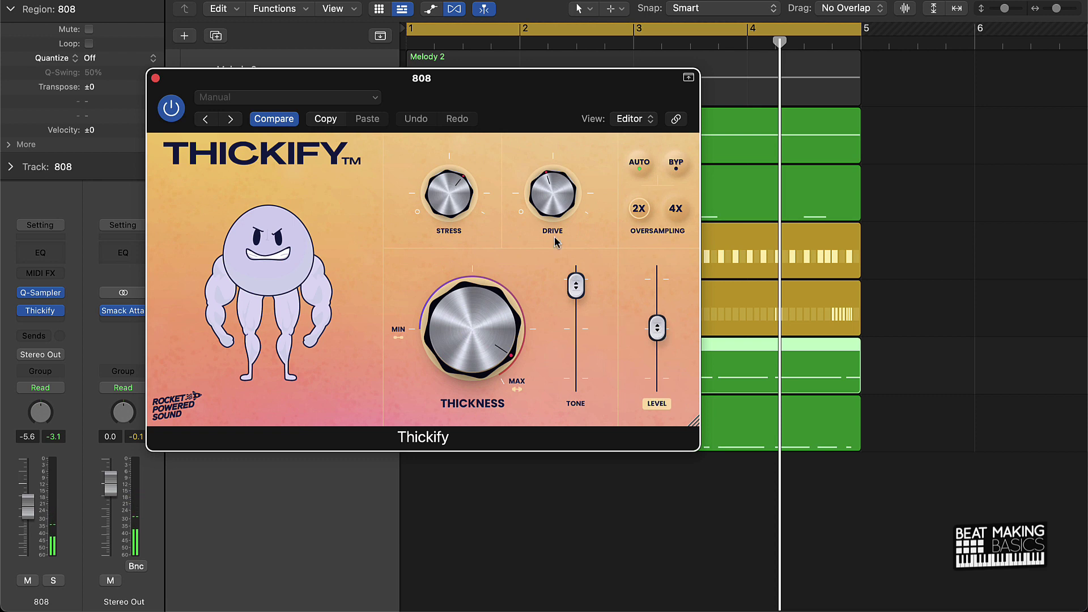
Step: Reset Drive, Stress and Thickness, then replay and dial in moderate Thickness with added Stress
{"action": "left_click_drag", "start_coordinate": [564, 196], "coordinate": [520, 374]}
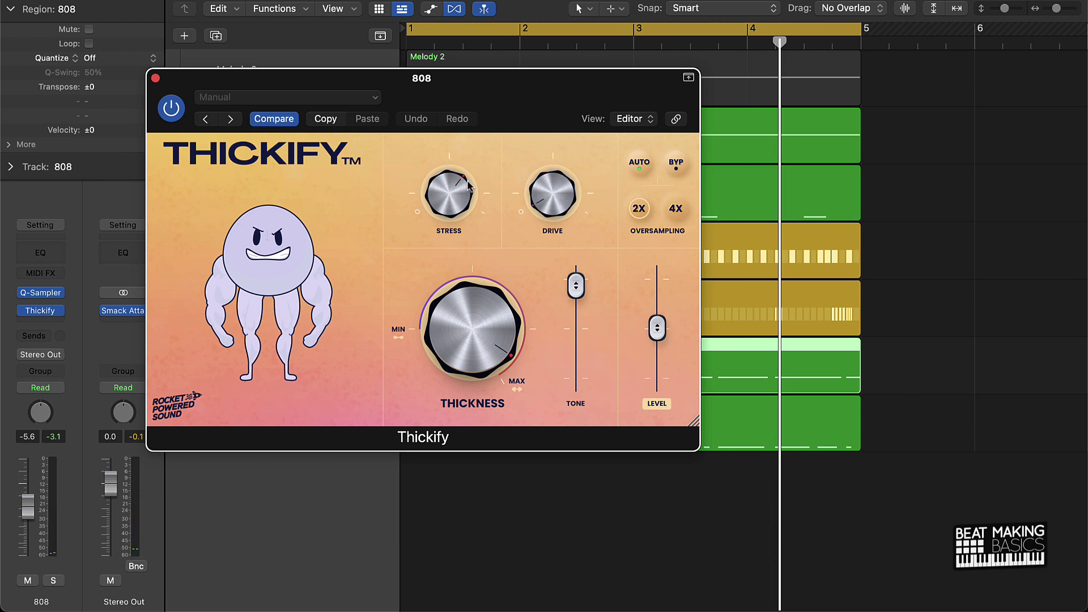
{"action": "left_click_drag", "start_coordinate": [468, 186], "coordinate": [423, 334]}
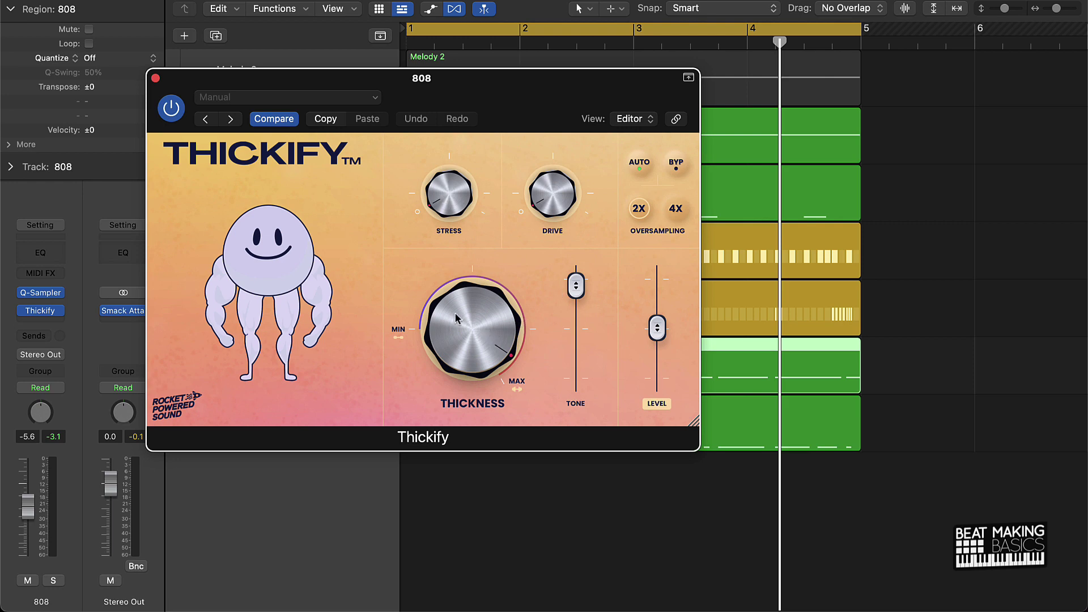
{"action": "left_click_drag", "start_coordinate": [454, 312], "coordinate": [516, 510]}
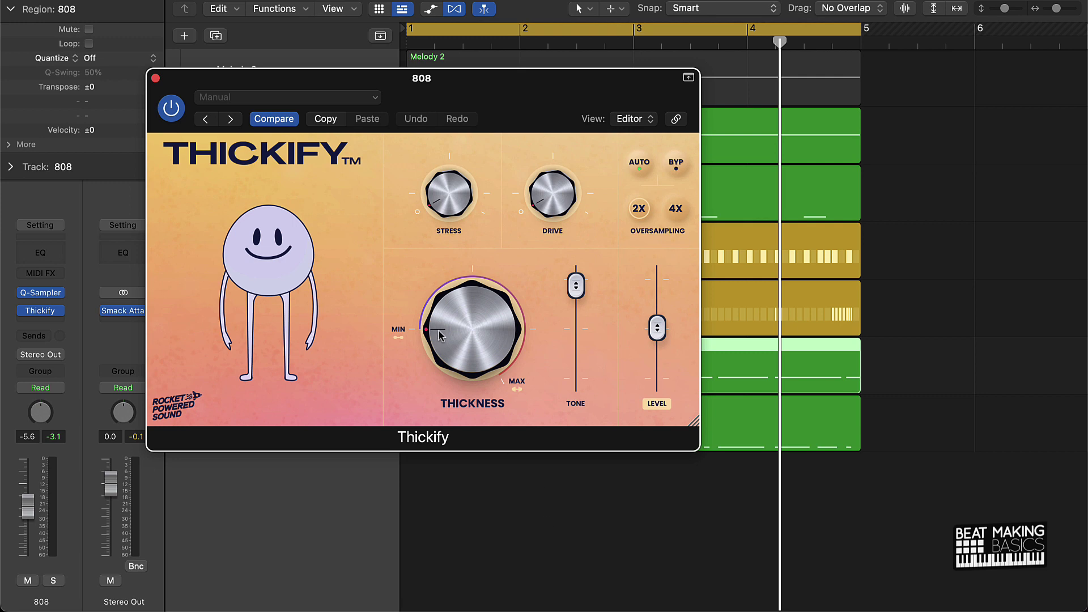
{"action": "key", "text": "space"}
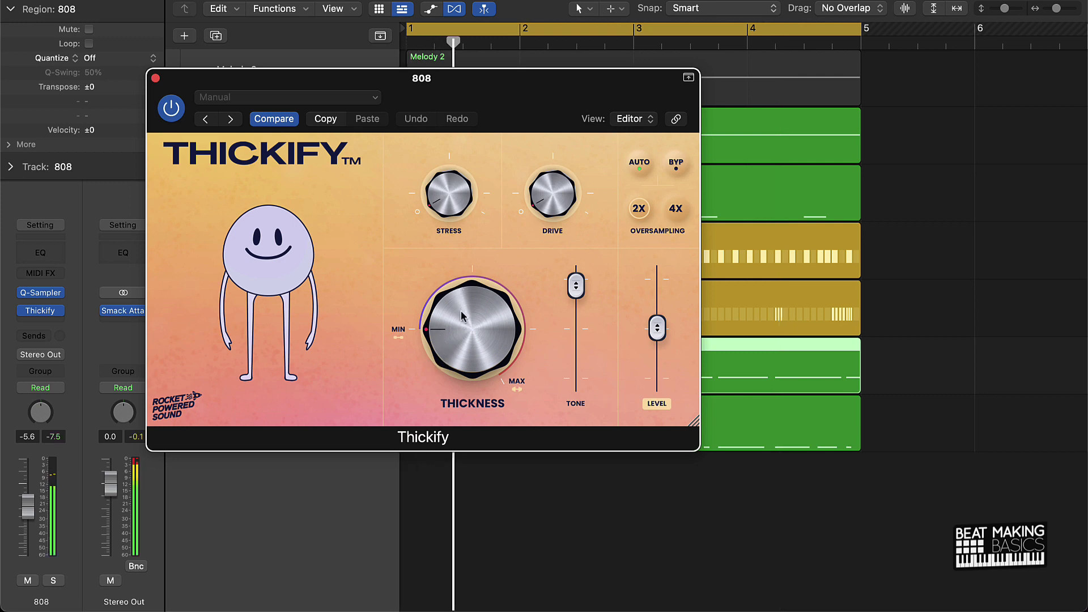
{"action": "left_click_drag", "start_coordinate": [453, 335], "coordinate": [453, 290]}
{"action": "left_click_drag", "start_coordinate": [449, 193], "coordinate": [443, 117]}
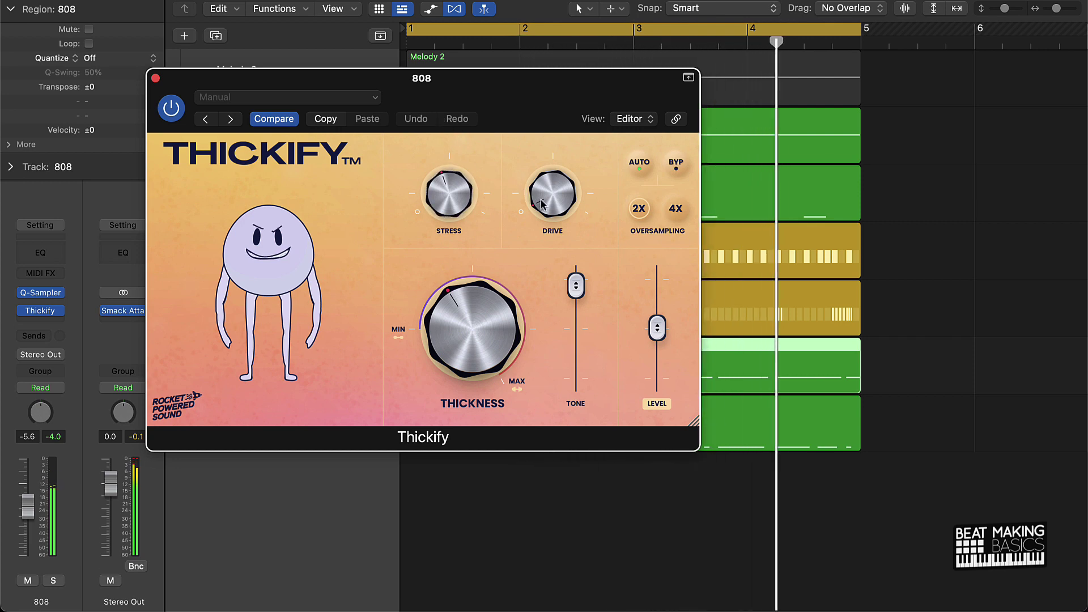
{"action": "left_click_drag", "start_coordinate": [576, 286], "coordinate": [576, 378]}
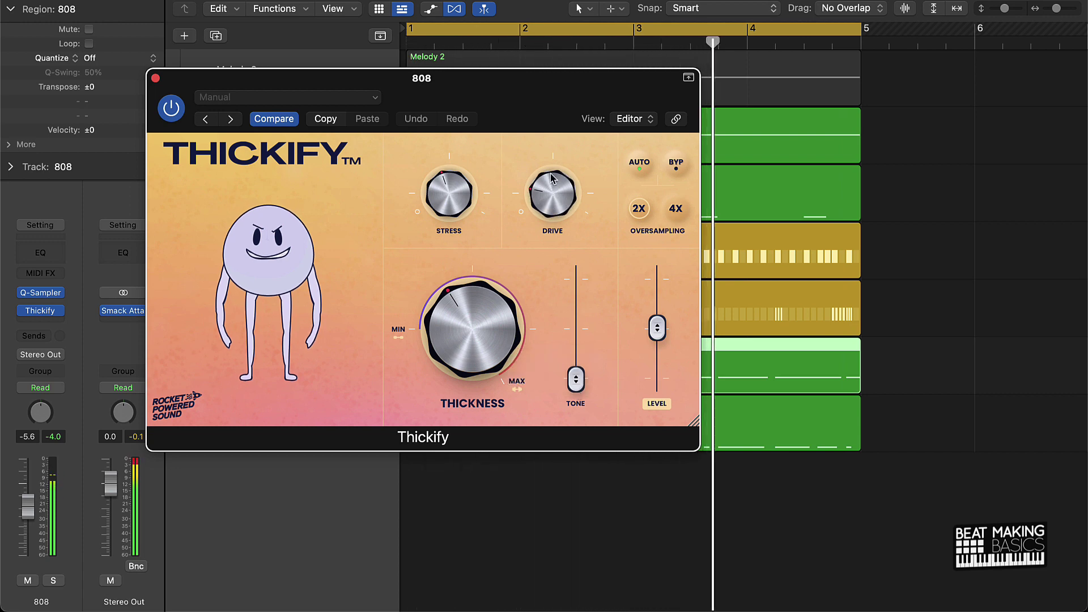
Step: A/B the 808's Thickify against bypass, ease Thickness back slightly, and close the editor with it active
{"action": "left_click", "coordinate": [178, 114]}
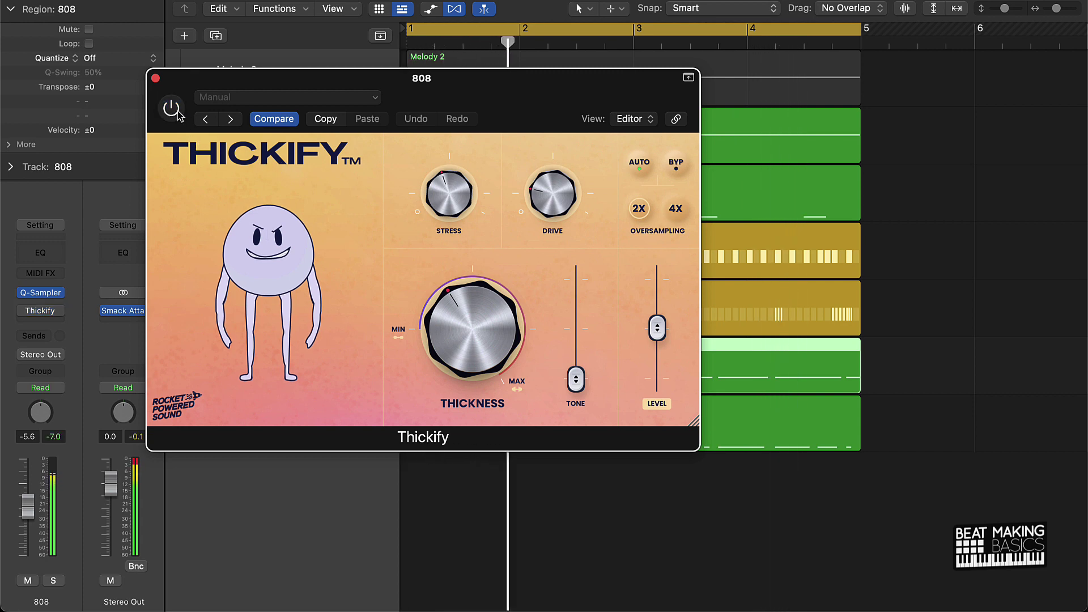
{"action": "left_click", "coordinate": [171, 108]}
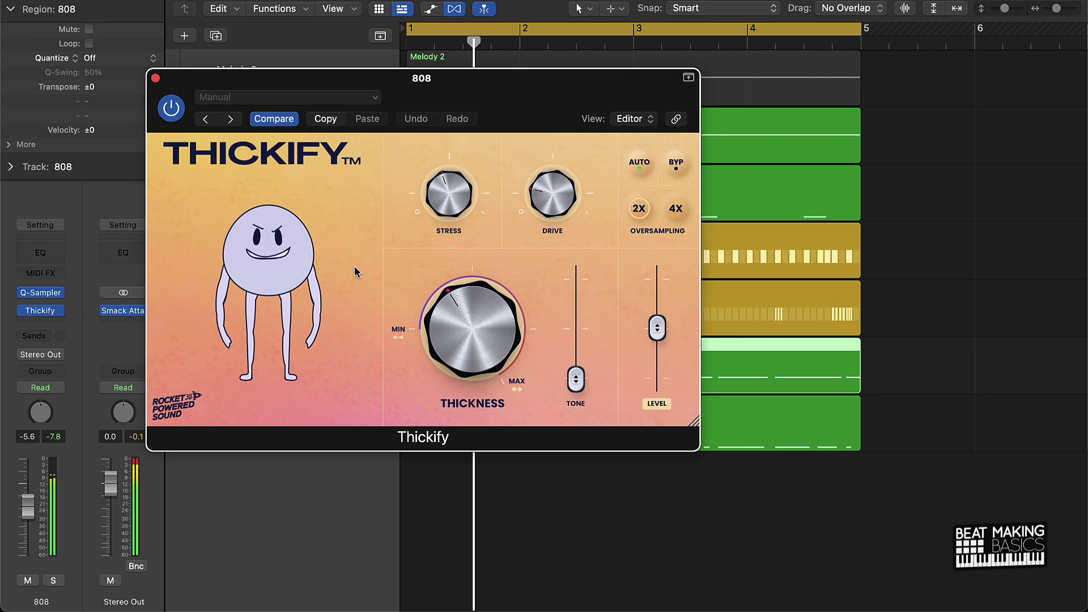
{"action": "left_click_drag", "start_coordinate": [510, 349], "coordinate": [488, 371]}
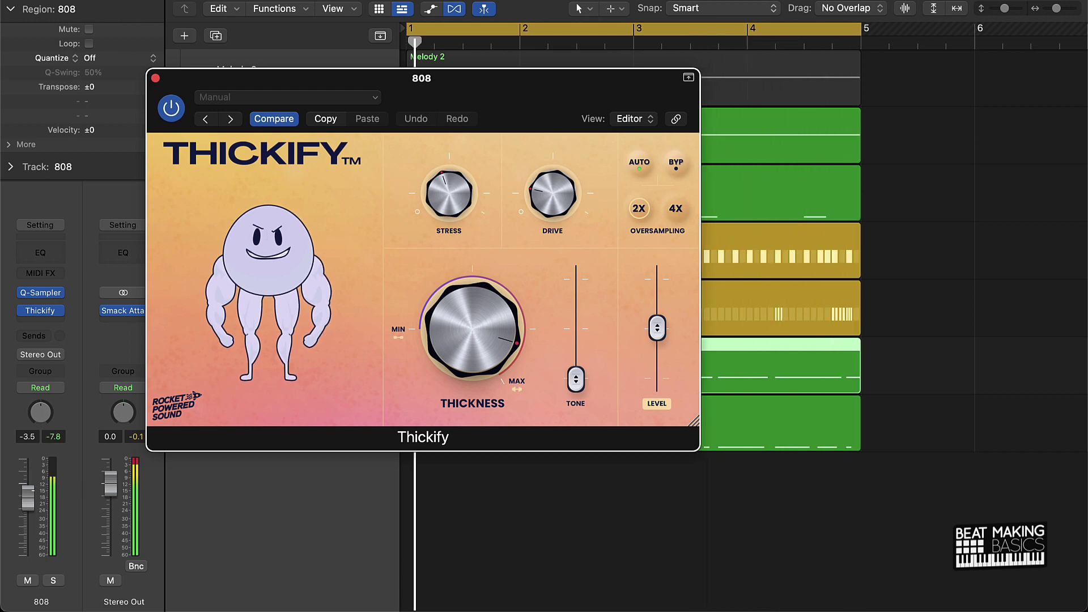
{"action": "left_click", "coordinate": [172, 108]}
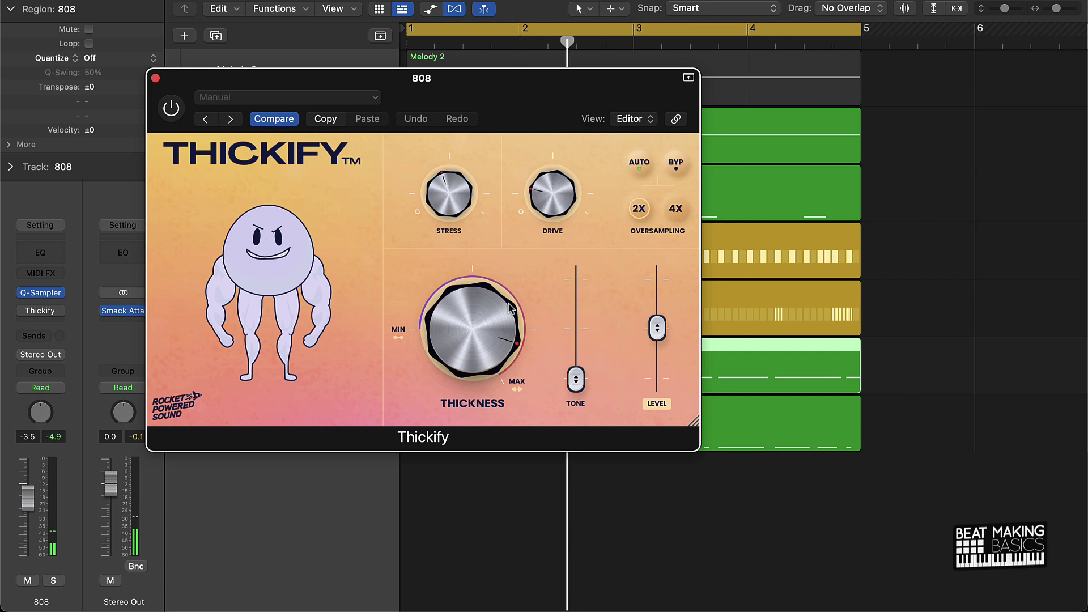
{"action": "left_click", "coordinate": [176, 114]}
{"action": "key", "text": "space"}
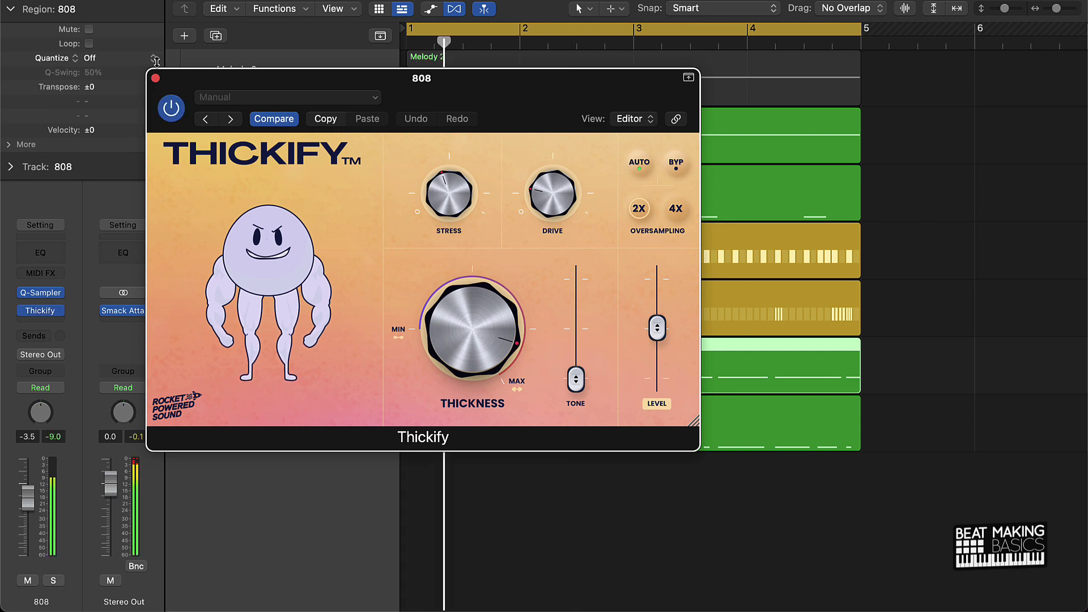
{"action": "left_click", "coordinate": [156, 78]}
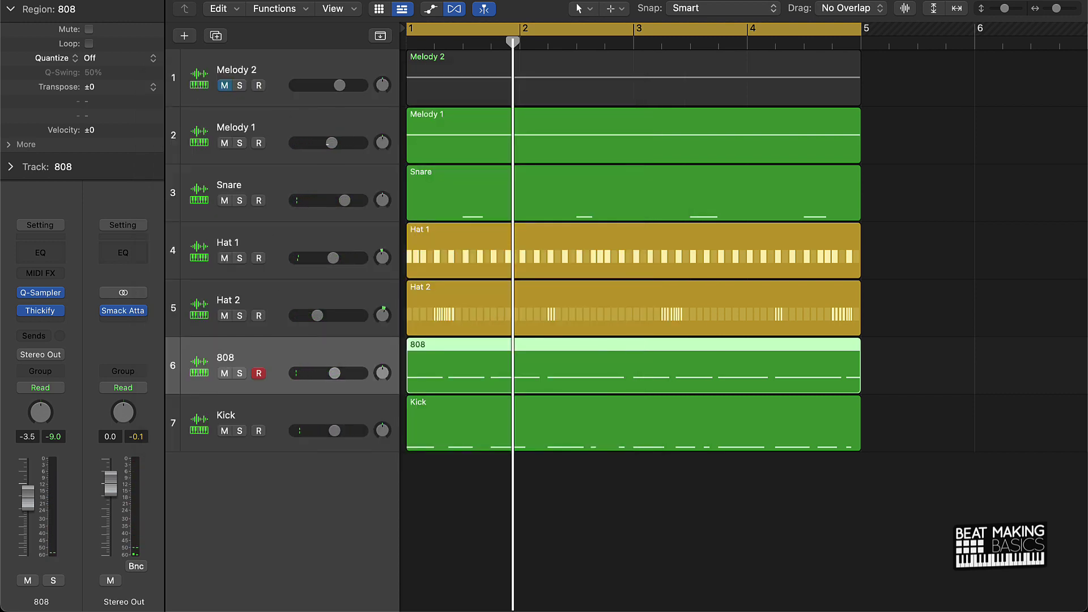
Step: Insert a stereo Thickify after Vinyl on the Melody 1 track
{"action": "left_click", "coordinate": [176, 143]}
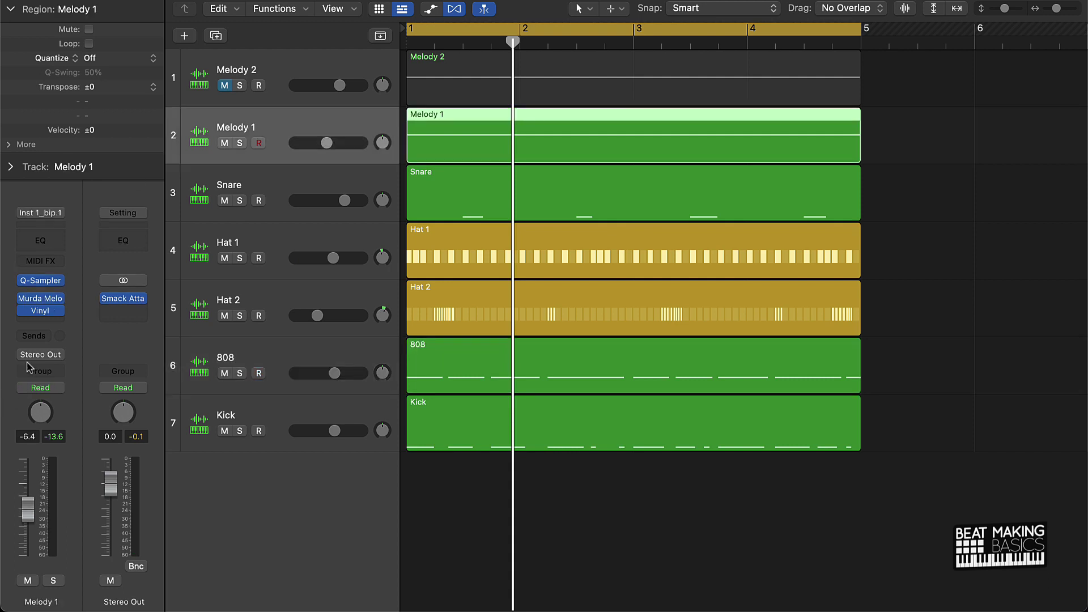
{"action": "left_click", "coordinate": [51, 323]}
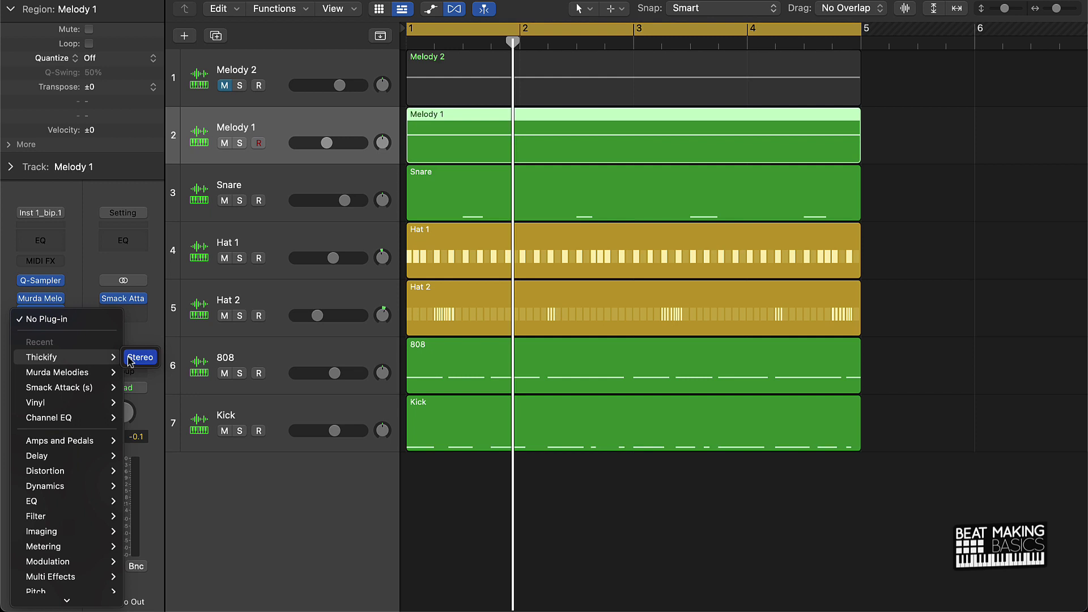
{"action": "left_click", "coordinate": [130, 358]}
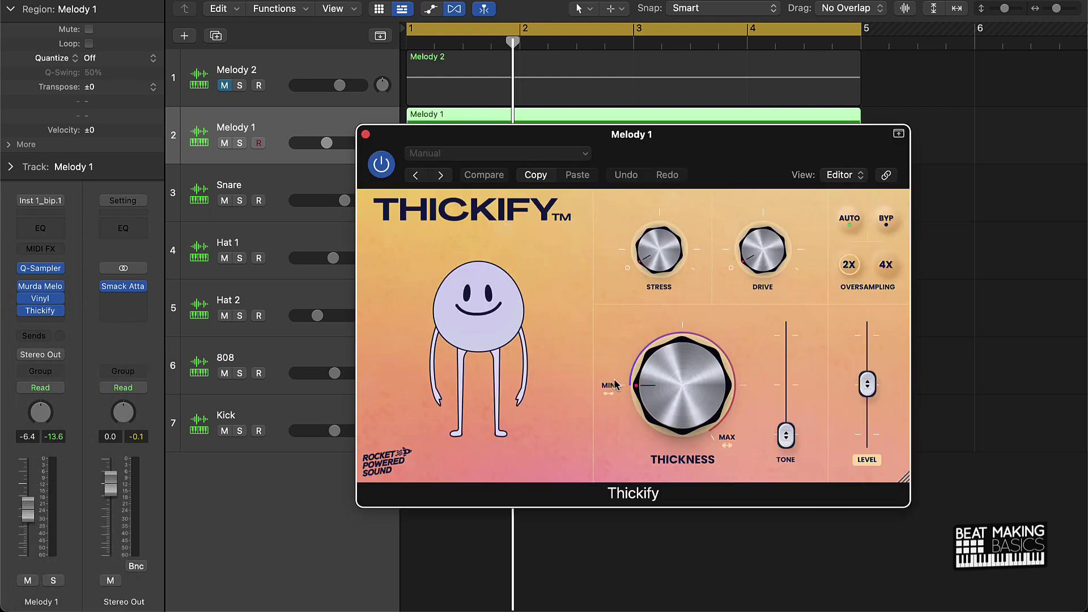
Step: Set Melody 1's Thickness to about three-quarters and Tone to about 91%, compare with bypass, and close the editor
{"action": "key", "text": "space"}
{"action": "left_click_drag", "start_coordinate": [643, 393], "coordinate": [652, 224]}
{"action": "left_click_drag", "start_coordinate": [683, 368], "coordinate": [683, 396]}
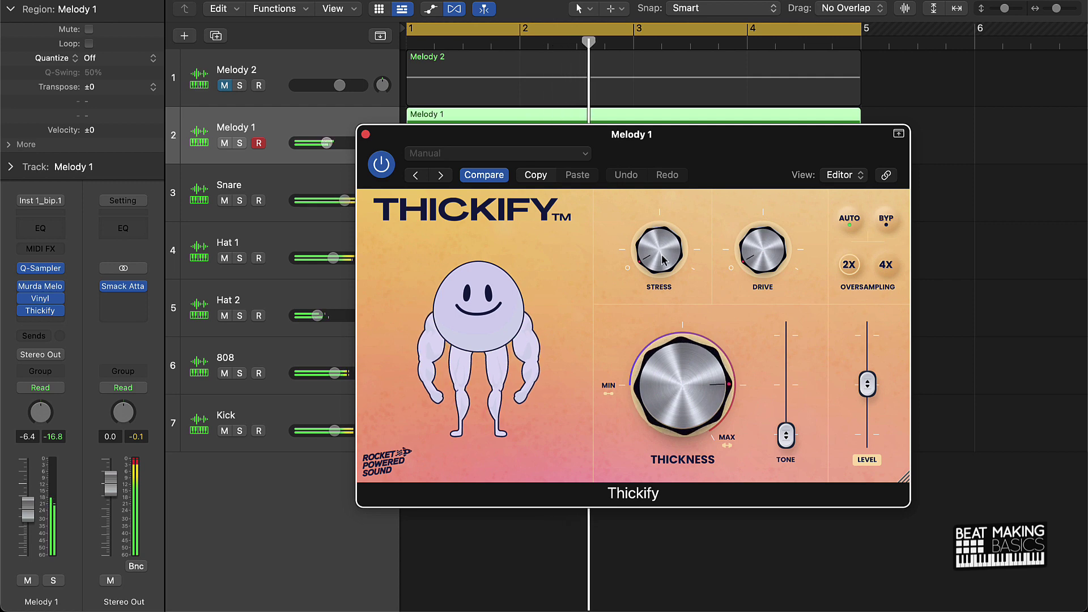
{"action": "left_click_drag", "start_coordinate": [786, 436], "coordinate": [786, 358]}
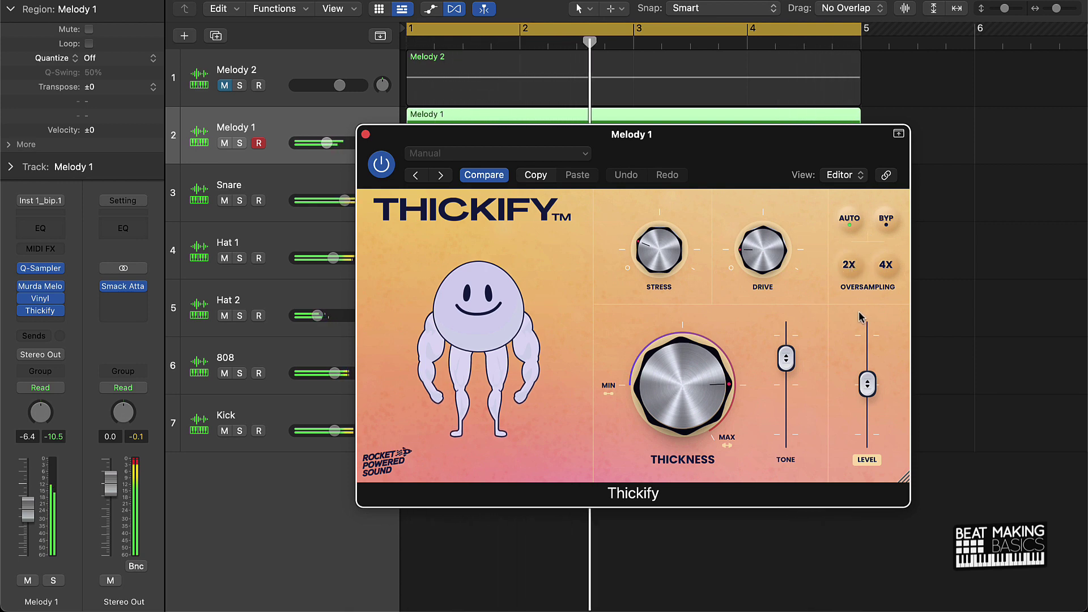
{"action": "left_click", "coordinate": [380, 164]}
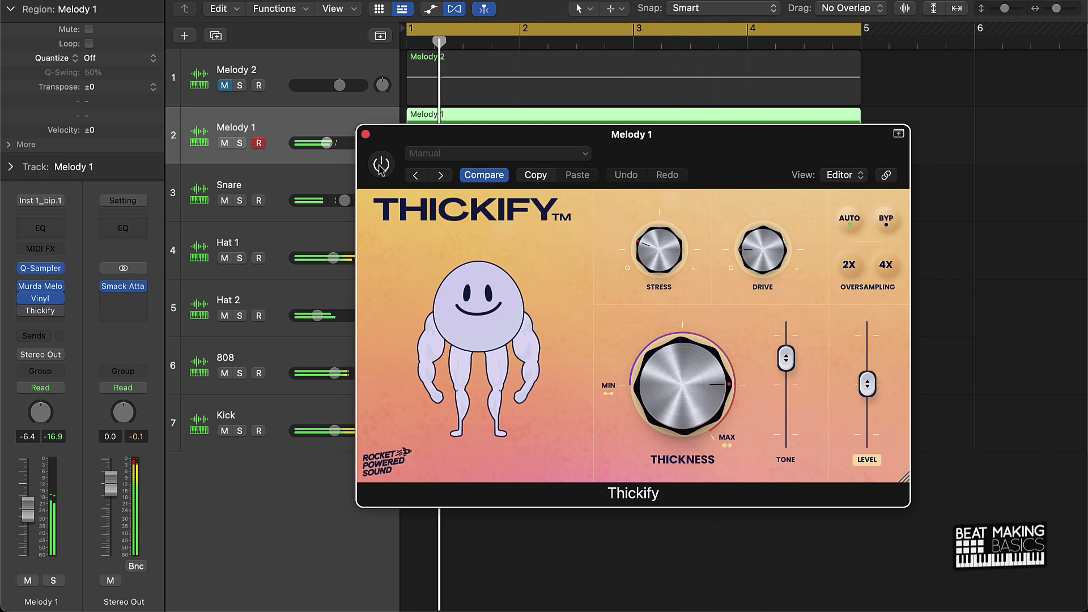
{"action": "key", "text": "Return"}
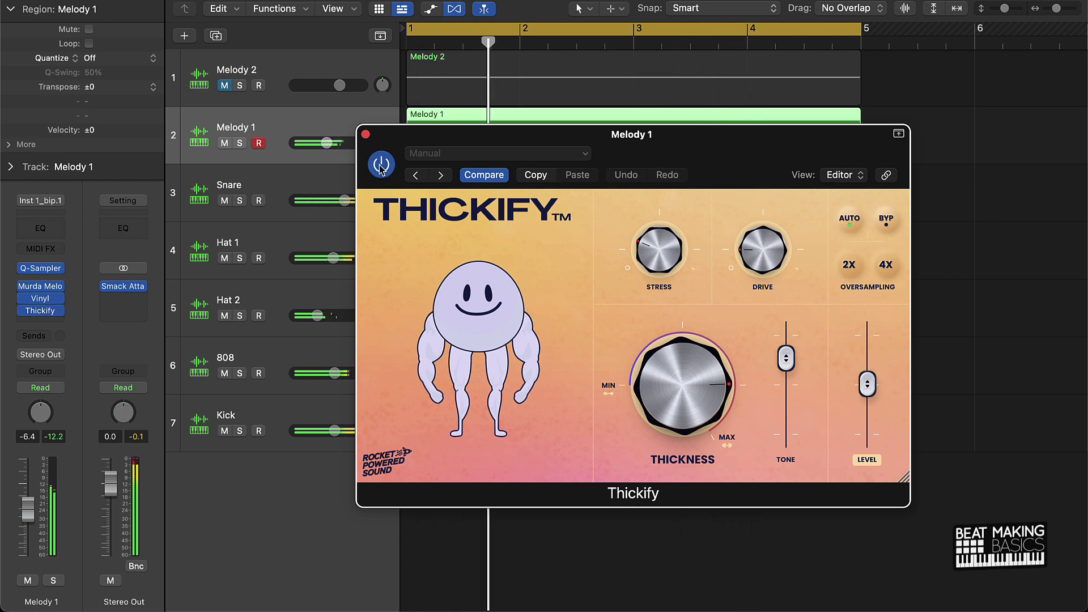
{"action": "left_click", "coordinate": [365, 134]}
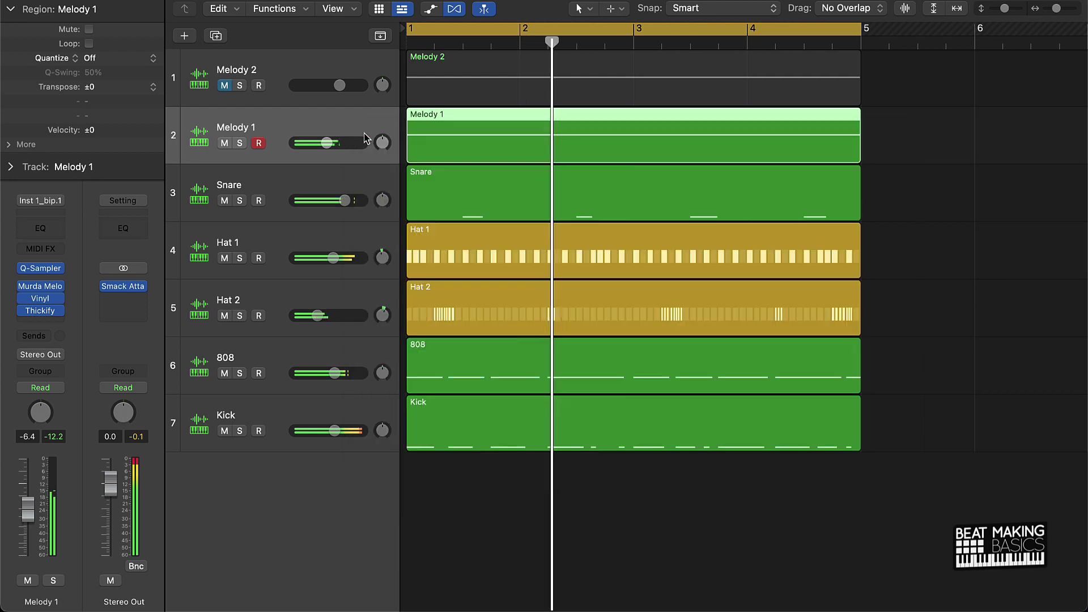
Step: Insert a stereo Thickify after Q-Sampler on the Snare track
{"action": "left_click", "coordinate": [291, 184]}
{"action": "left_click", "coordinate": [50, 315]}
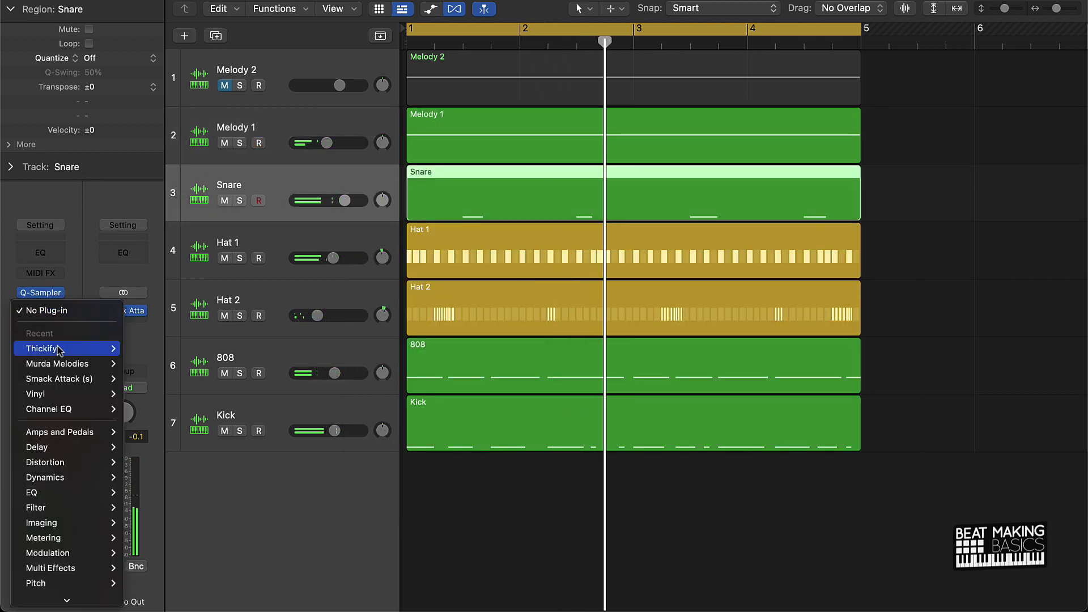
{"action": "left_click", "coordinate": [138, 358]}
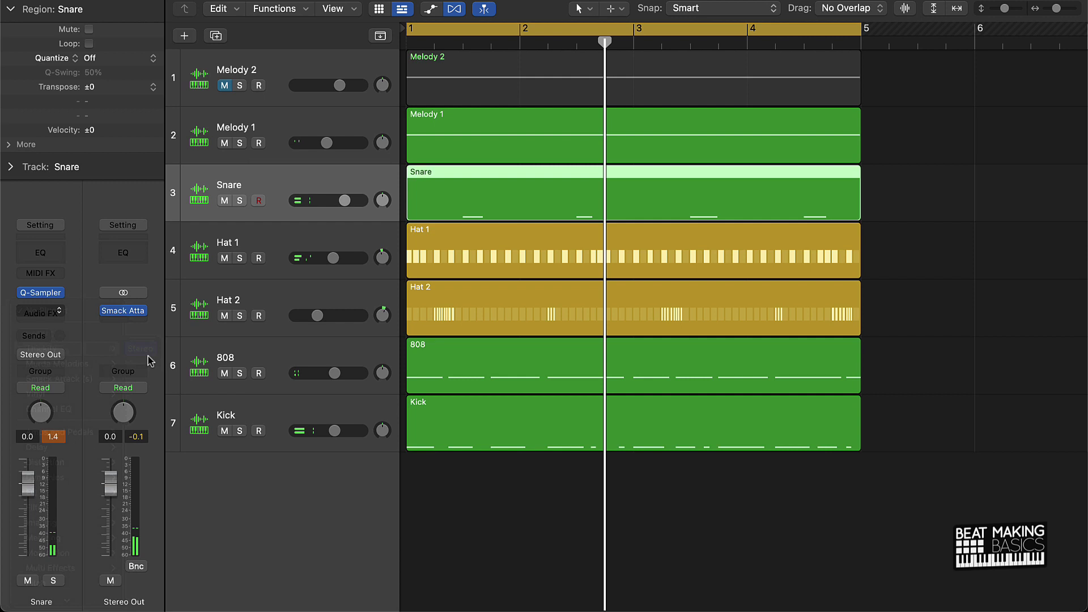
Step: During playback, raise the Snare's Thickness to maximum, Stress to two o'clock, Tone up, boost Level, and lower Drive slightly
{"action": "key", "text": "space"}
{"action": "left_click_drag", "start_coordinate": [657, 408], "coordinate": [654, 178]}
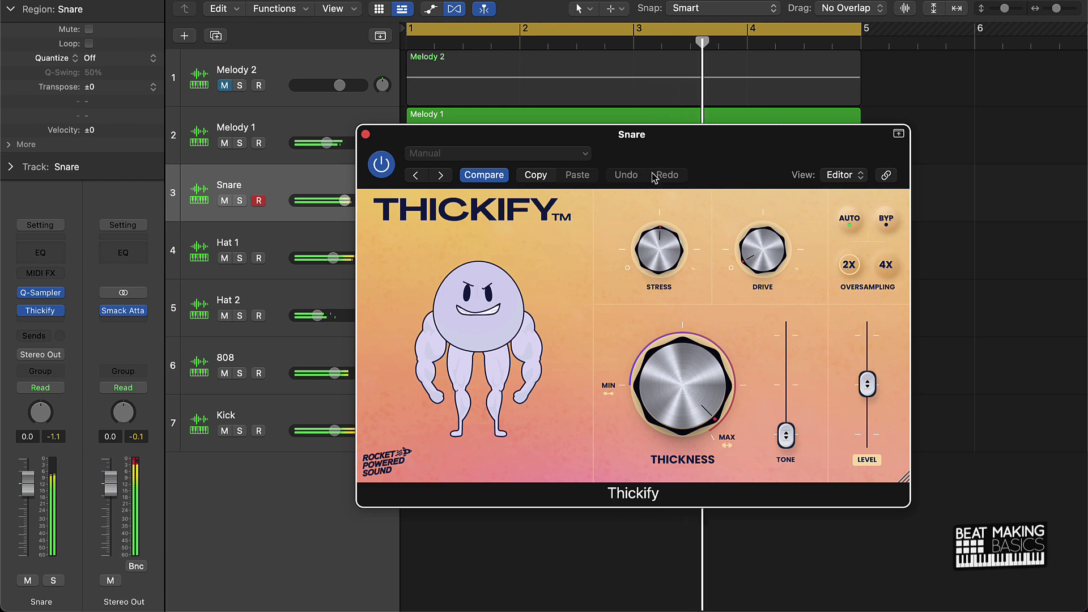
{"action": "left_click_drag", "start_coordinate": [650, 248], "coordinate": [770, 188]}
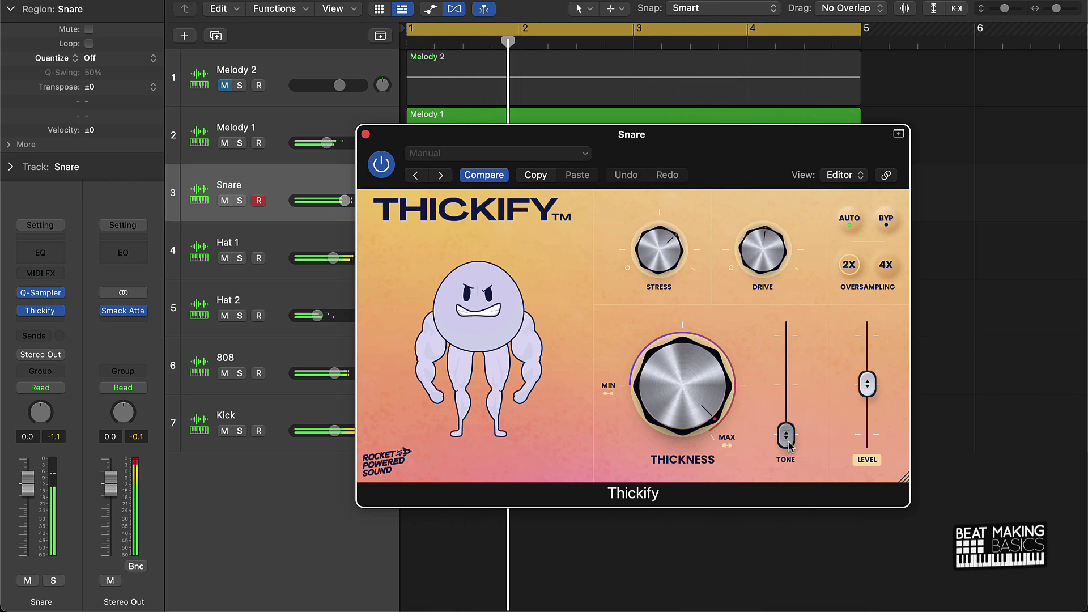
{"action": "left_click_drag", "start_coordinate": [789, 443], "coordinate": [867, 349]}
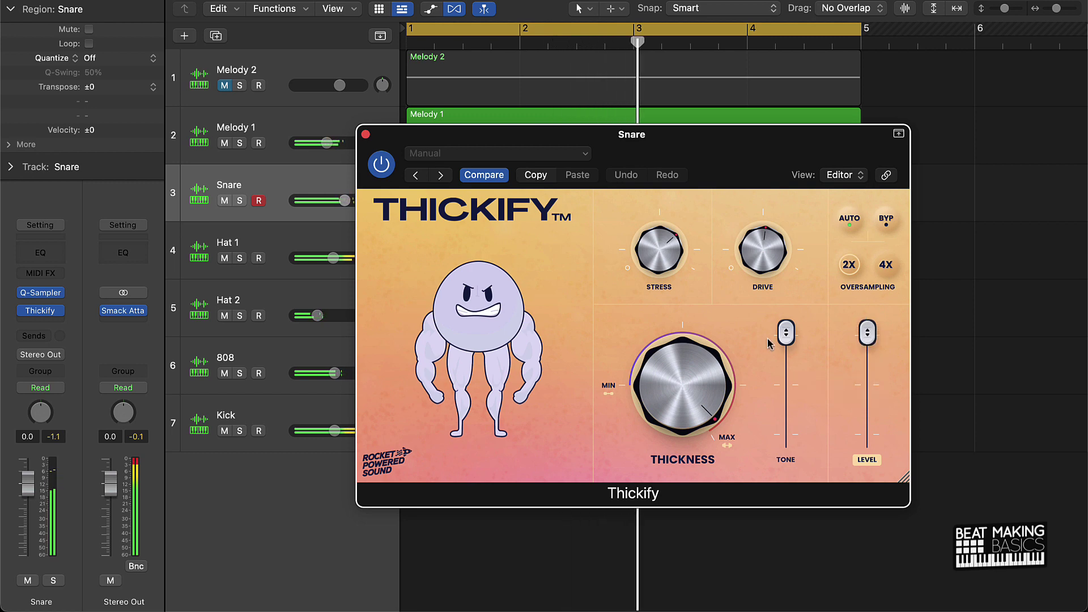
{"action": "left_click_drag", "start_coordinate": [786, 334], "coordinate": [787, 384]}
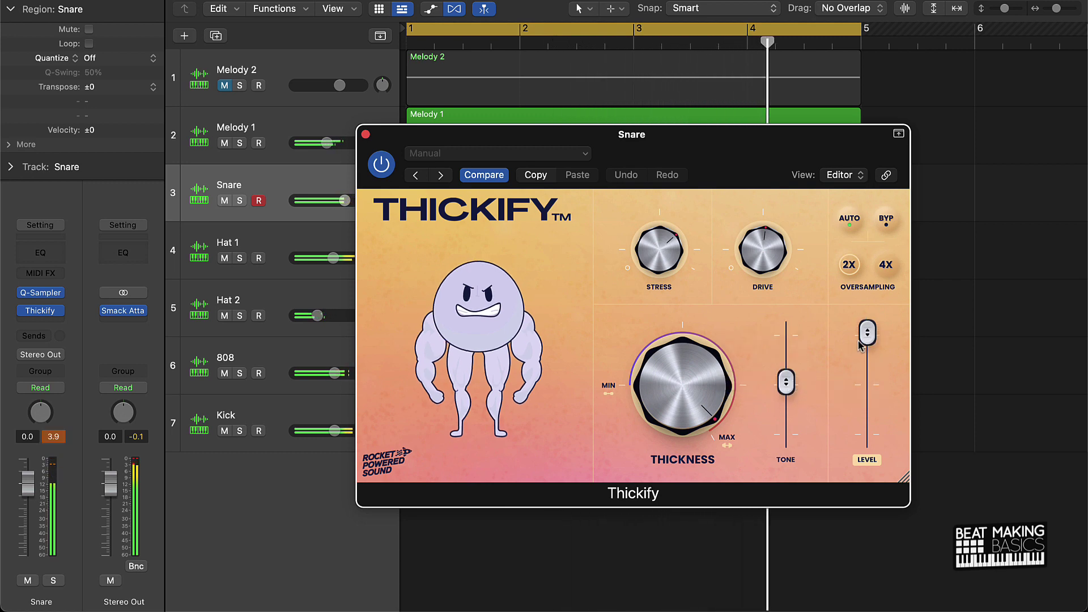
{"action": "left_click_drag", "start_coordinate": [868, 334], "coordinate": [868, 346]}
{"action": "left_click_drag", "start_coordinate": [763, 249], "coordinate": [763, 265]}
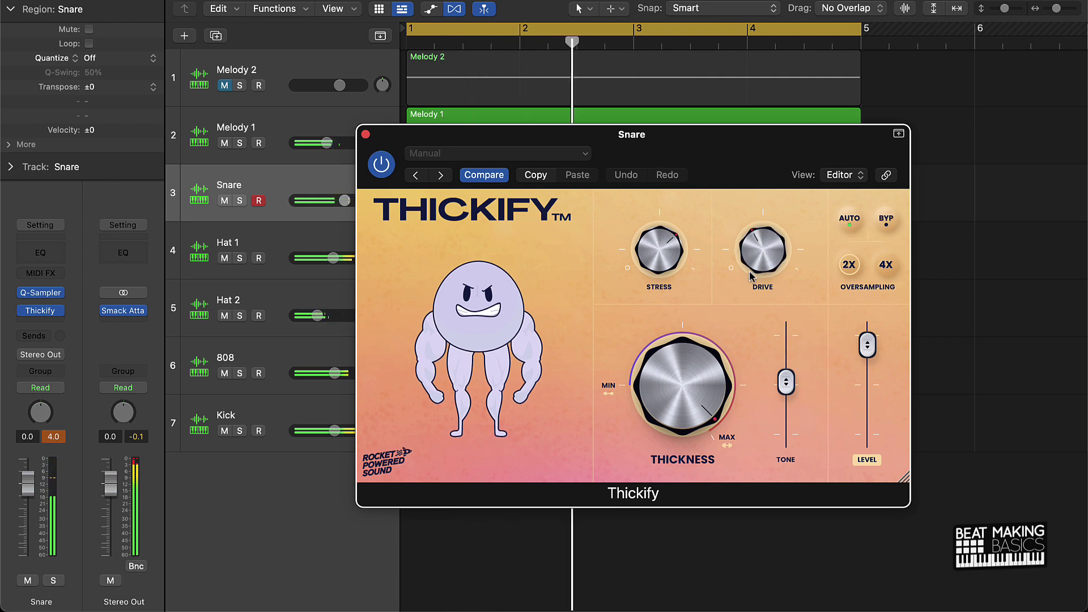
Step: Close the Snare's Thickify editor and insert a stereo Thickify on the Kick track
{"action": "left_click", "coordinate": [365, 136]}
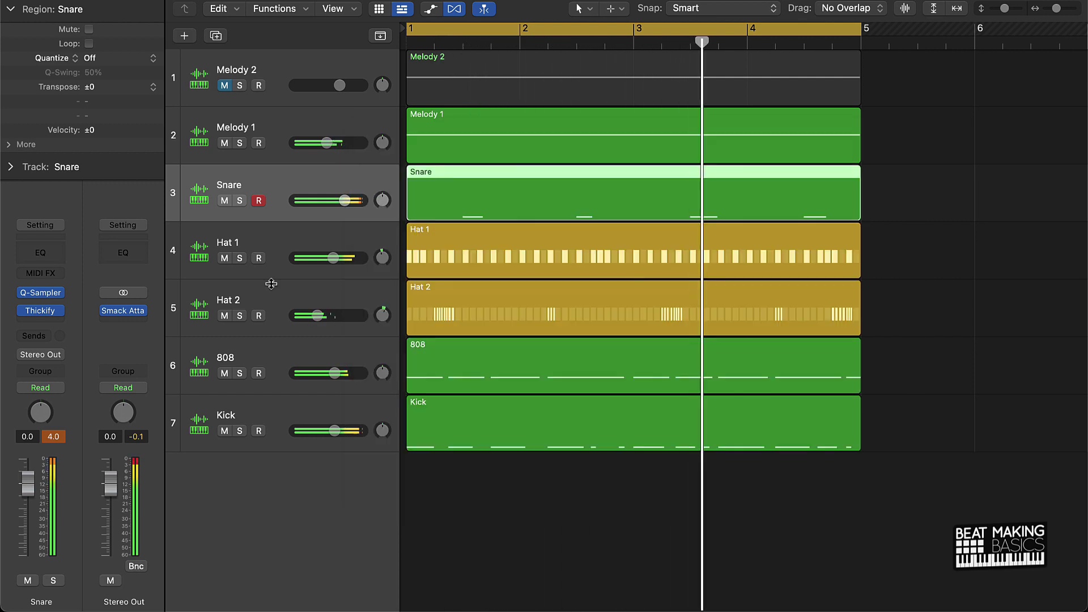
{"action": "left_click", "coordinate": [264, 416]}
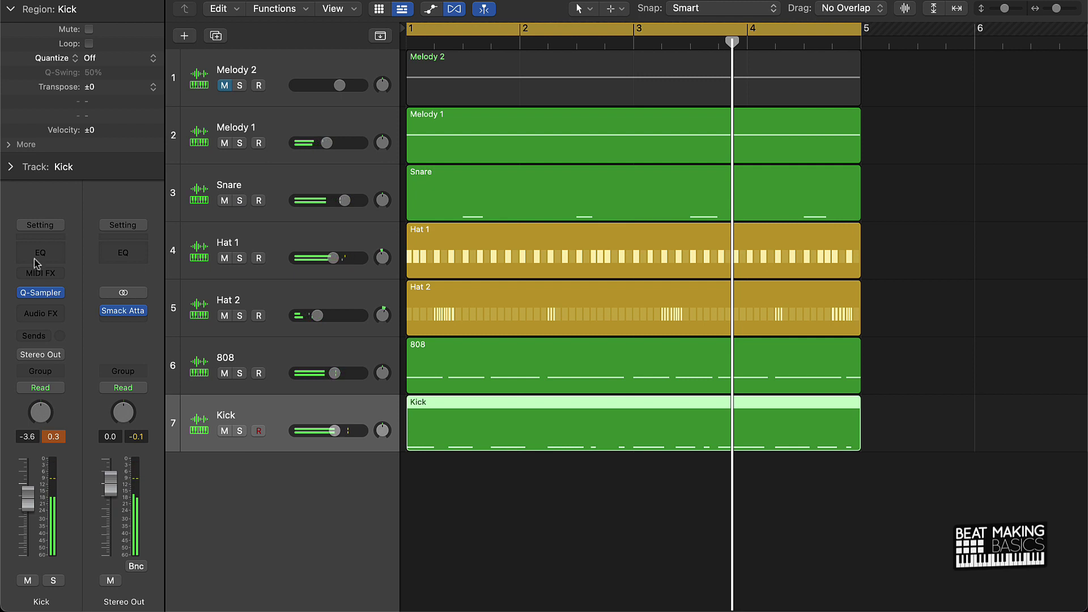
{"action": "left_click", "coordinate": [44, 315]}
{"action": "mouse_move", "coordinate": [57, 345]}
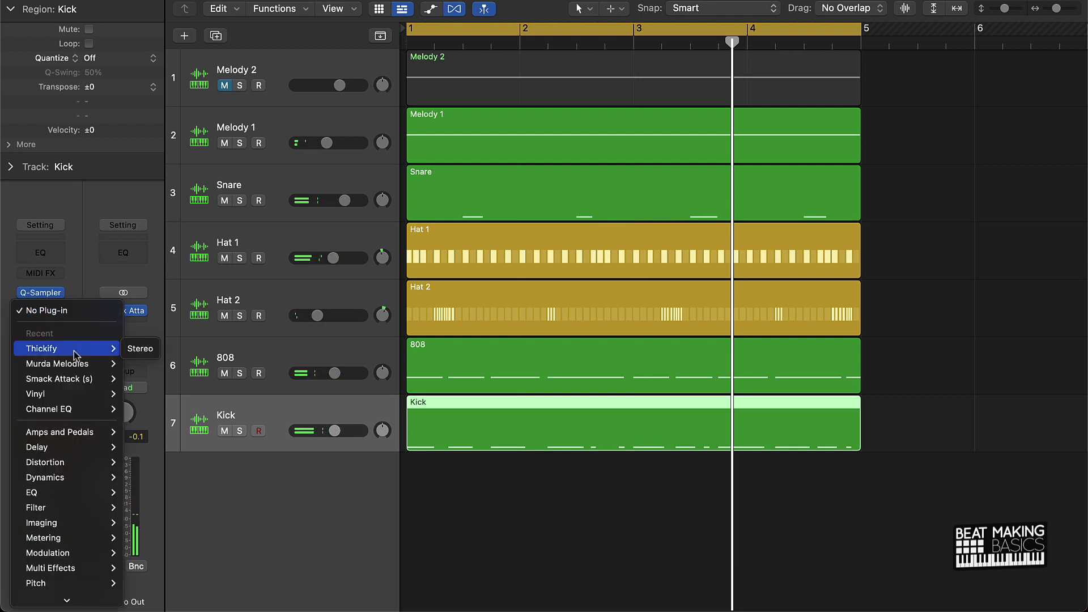
{"action": "left_click", "coordinate": [145, 356]}
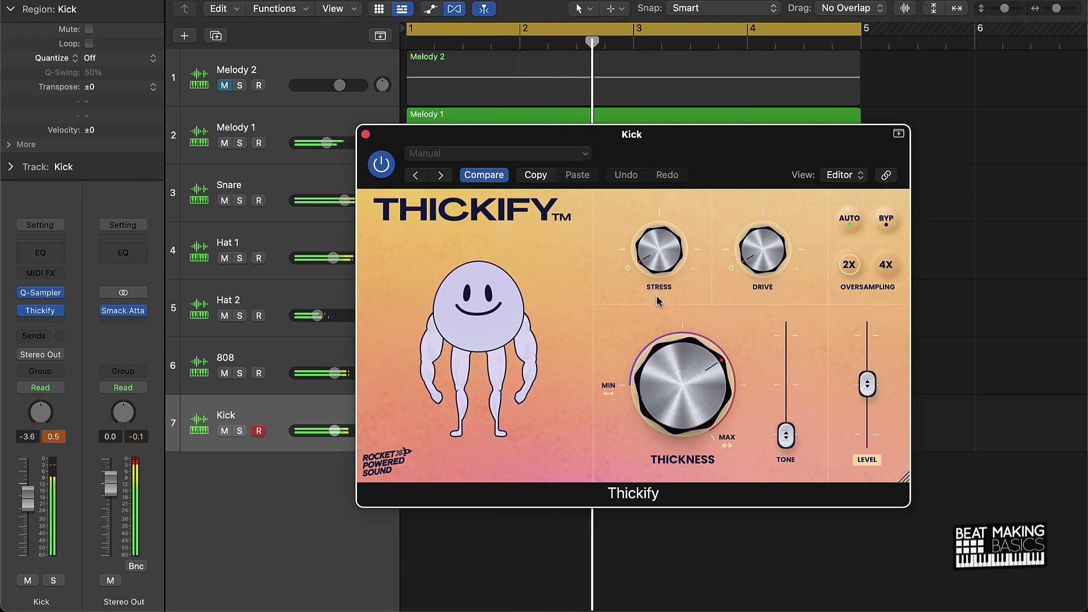
Step: Raise the Kick's Stress, set Tone to 0%, boost Level to 8.3 dB, adjust Drive and raise Thickness
{"action": "left_click_drag", "start_coordinate": [666, 272], "coordinate": [624, 134]}
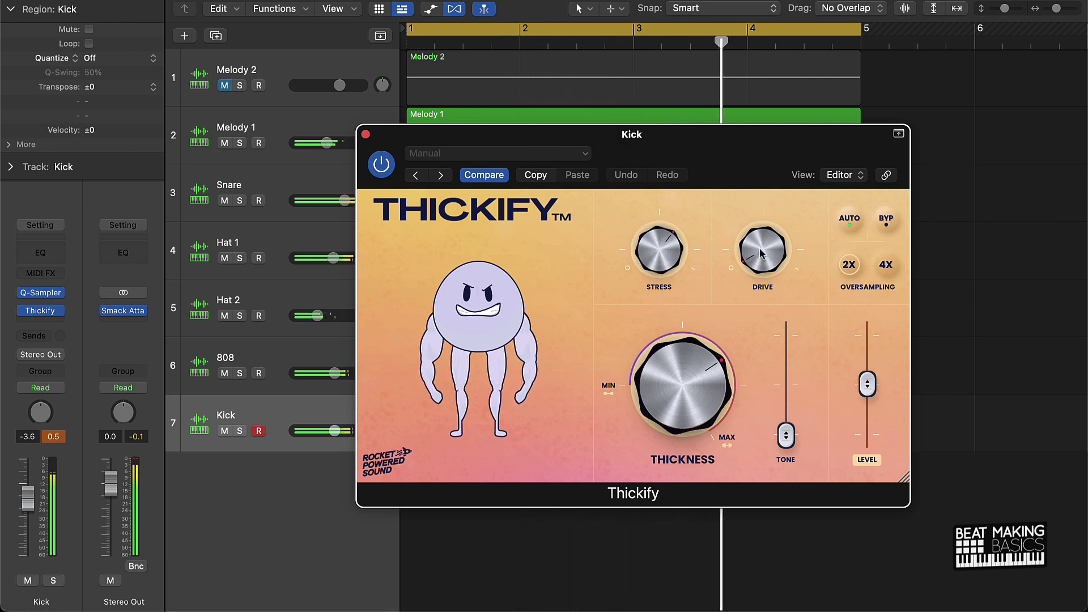
{"action": "mouse_move", "coordinate": [786, 436]}
{"action": "left_mouse_down"}
{"action": "mouse_move", "coordinate": [793, 351]}
{"action": "mouse_move", "coordinate": [794, 437]}
{"action": "left_mouse_up"}
{"action": "left_click_drag", "start_coordinate": [875, 385], "coordinate": [882, 347]}
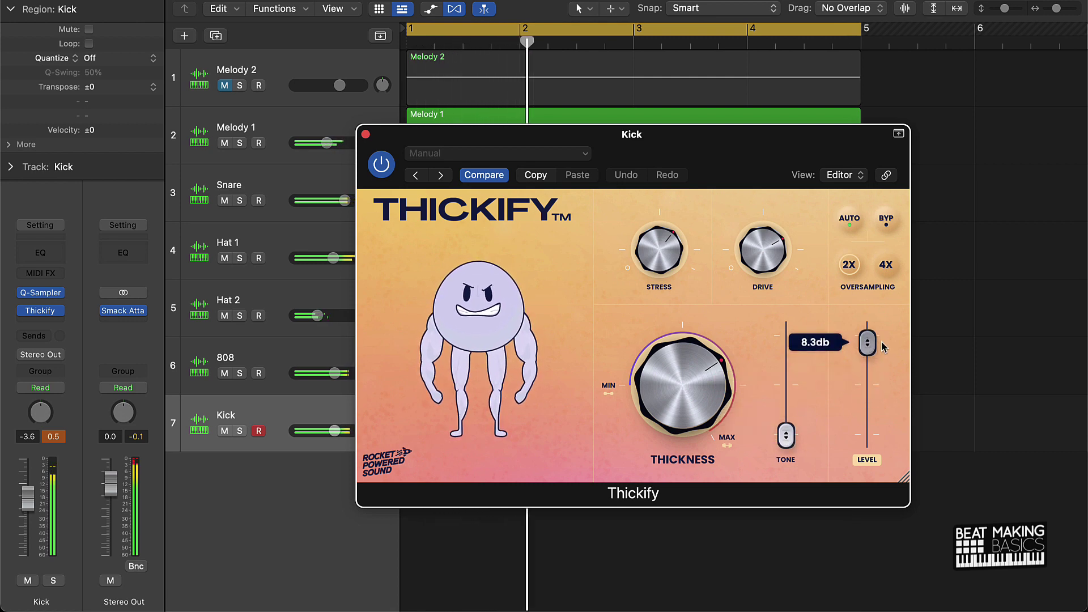
{"action": "left_click_drag", "start_coordinate": [781, 245], "coordinate": [781, 295]}
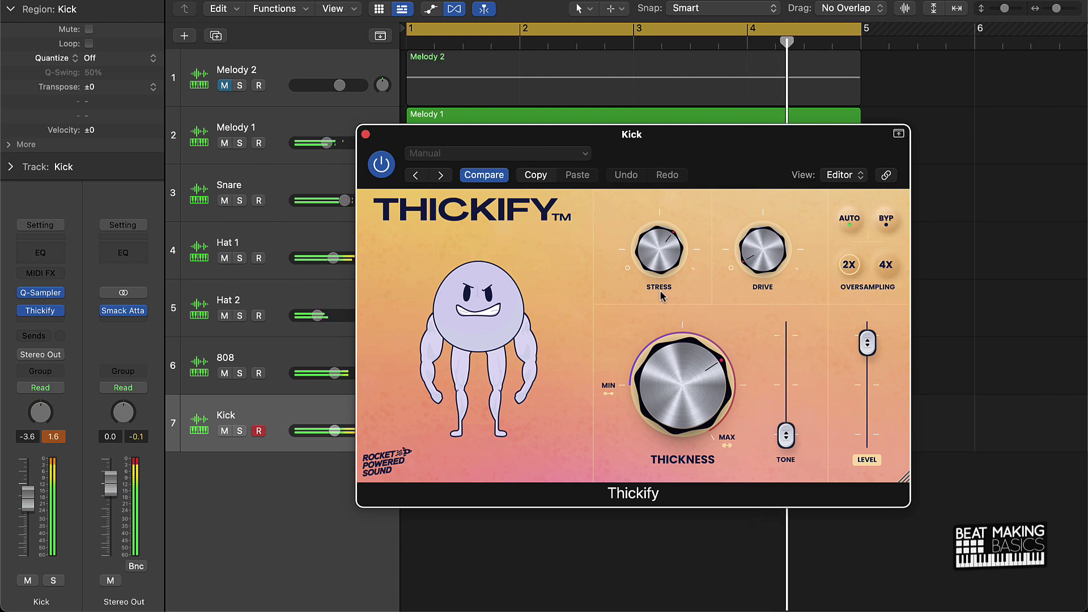
{"action": "left_click_drag", "start_coordinate": [660, 255], "coordinate": [667, 216]}
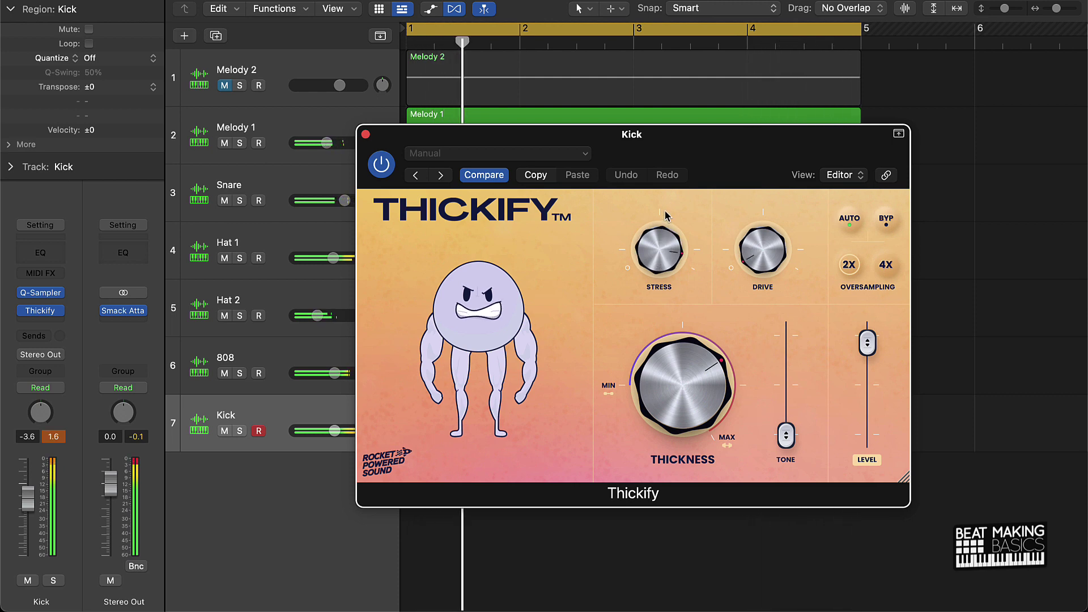
{"action": "mouse_move", "coordinate": [700, 363]}
{"action": "left_mouse_down"}
{"action": "mouse_move", "coordinate": [701, 342]}
{"action": "mouse_move", "coordinate": [703, 372]}
{"action": "left_mouse_up"}
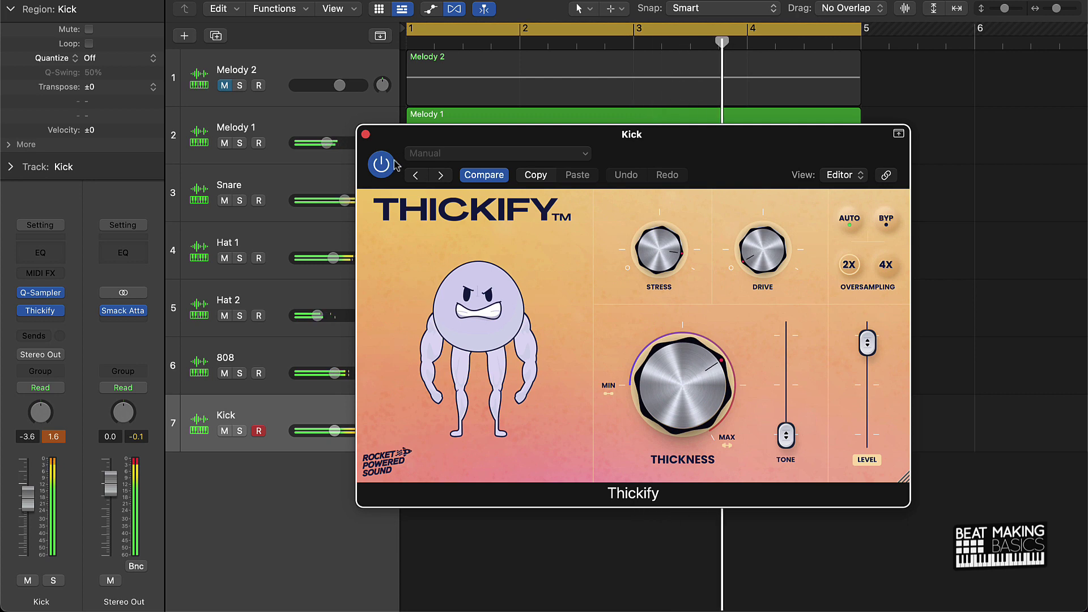
Step: Close the Kick's Thickify editor, then step through the 808, Kick, Melody 1, Hat 1 and Snare tracks
{"action": "left_click", "coordinate": [365, 135]}
{"action": "left_click", "coordinate": [933, 400]}
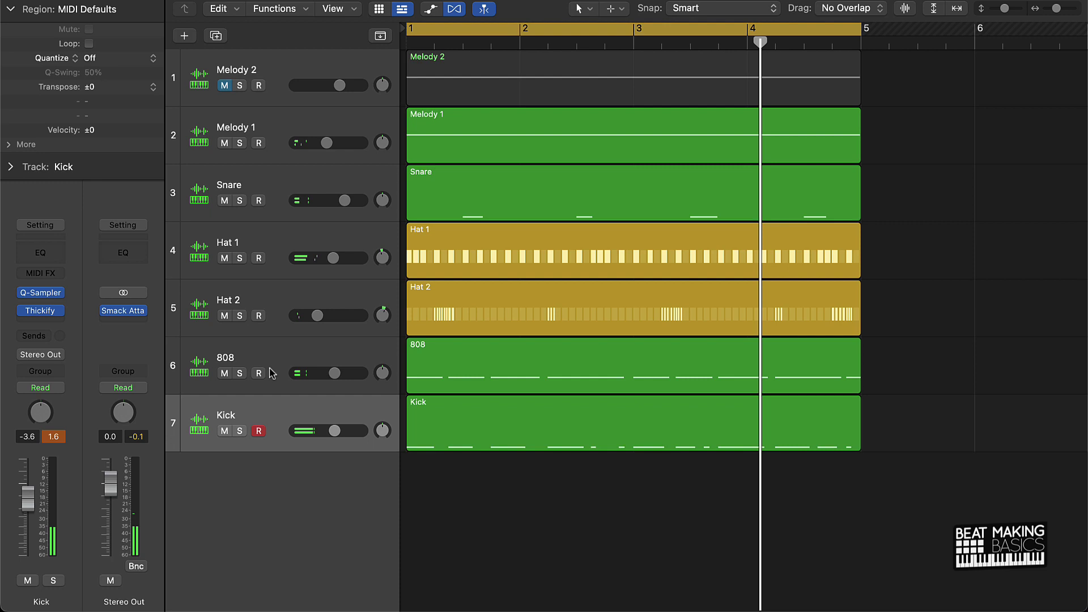
{"action": "left_click", "coordinate": [235, 360]}
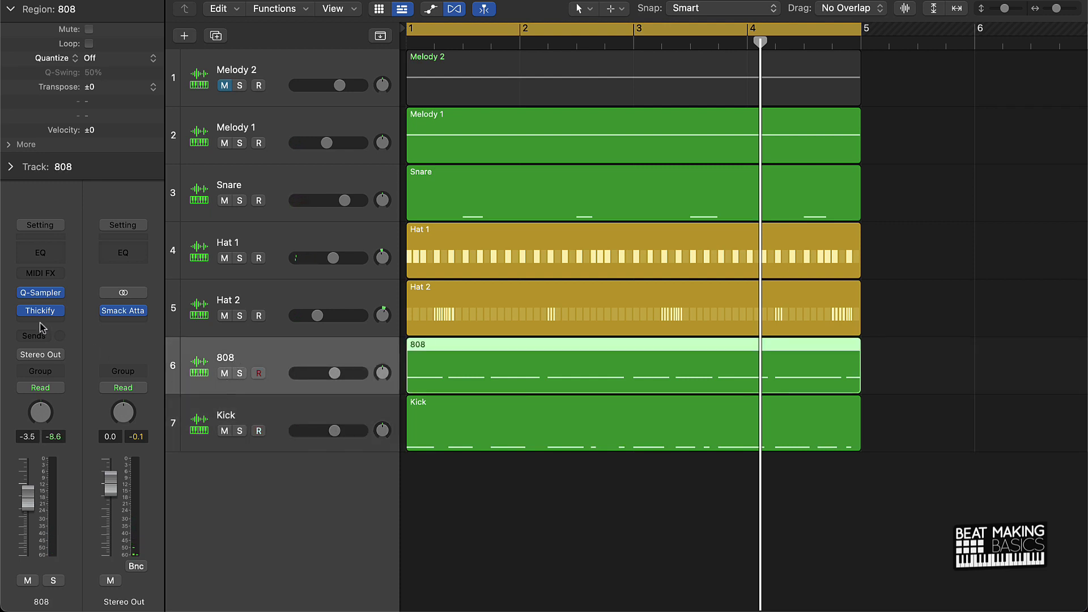
{"action": "left_click", "coordinate": [166, 423]}
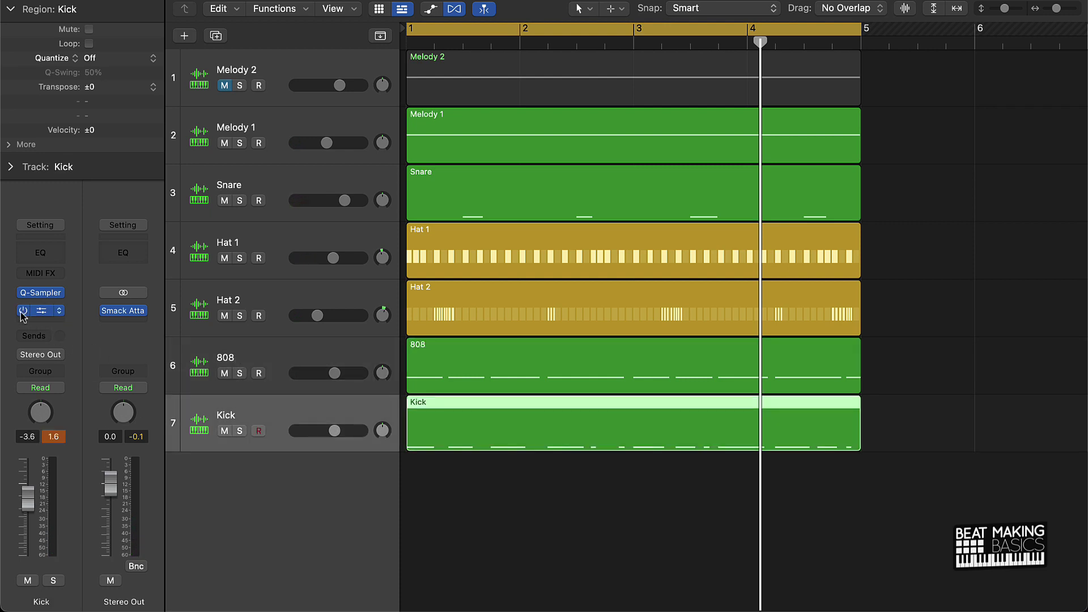
{"action": "left_click", "coordinate": [179, 136]}
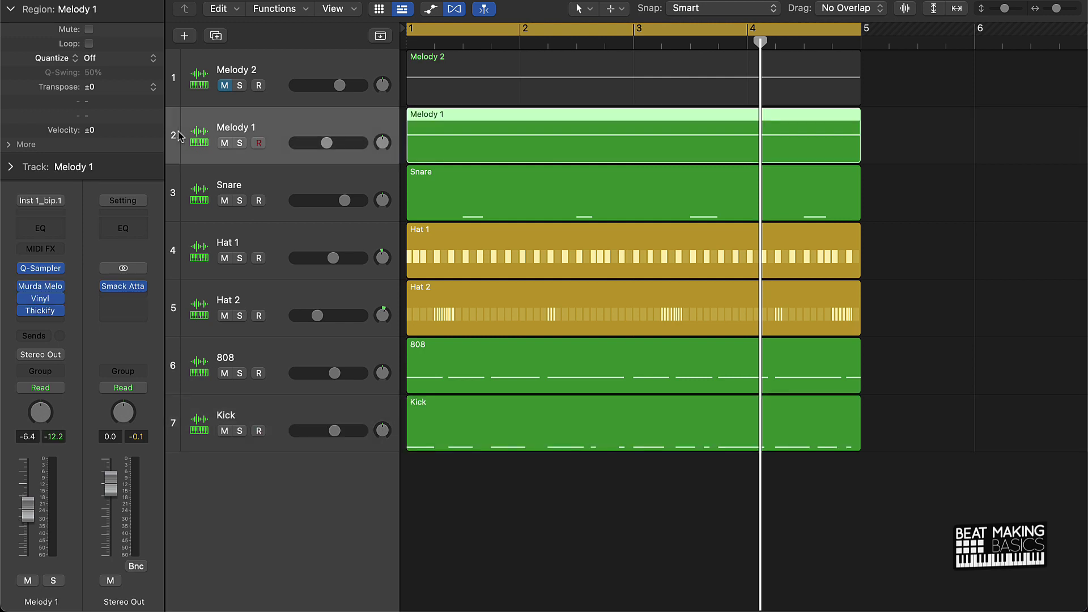
{"action": "left_click", "coordinate": [205, 261]}
{"action": "left_click", "coordinate": [195, 199]}
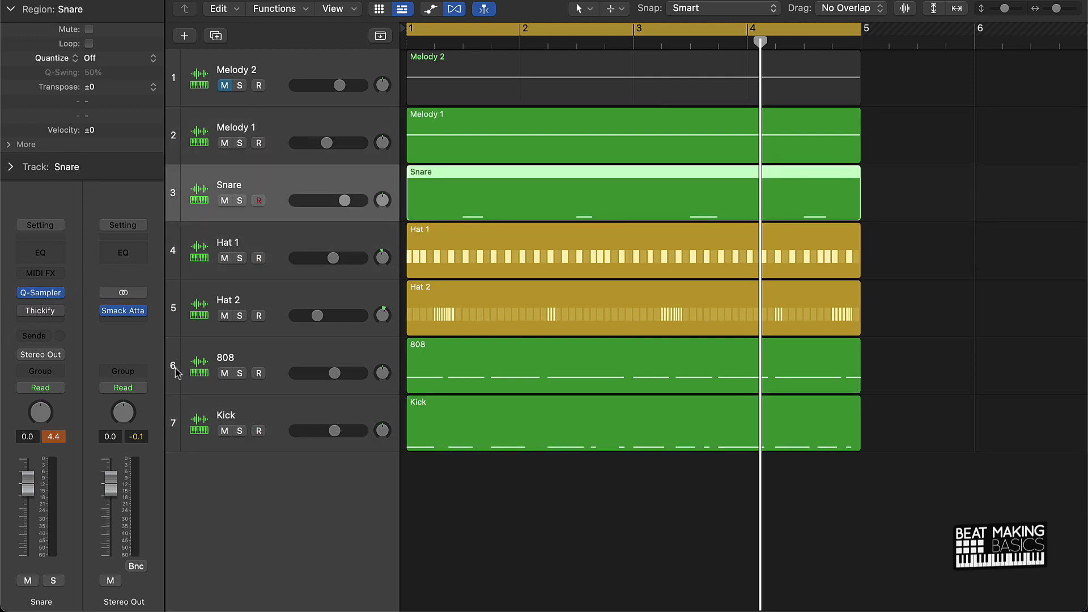
Step: Play the beat and switch the 808's Thickify back on after the bypass comparison
{"action": "key", "text": "space"}
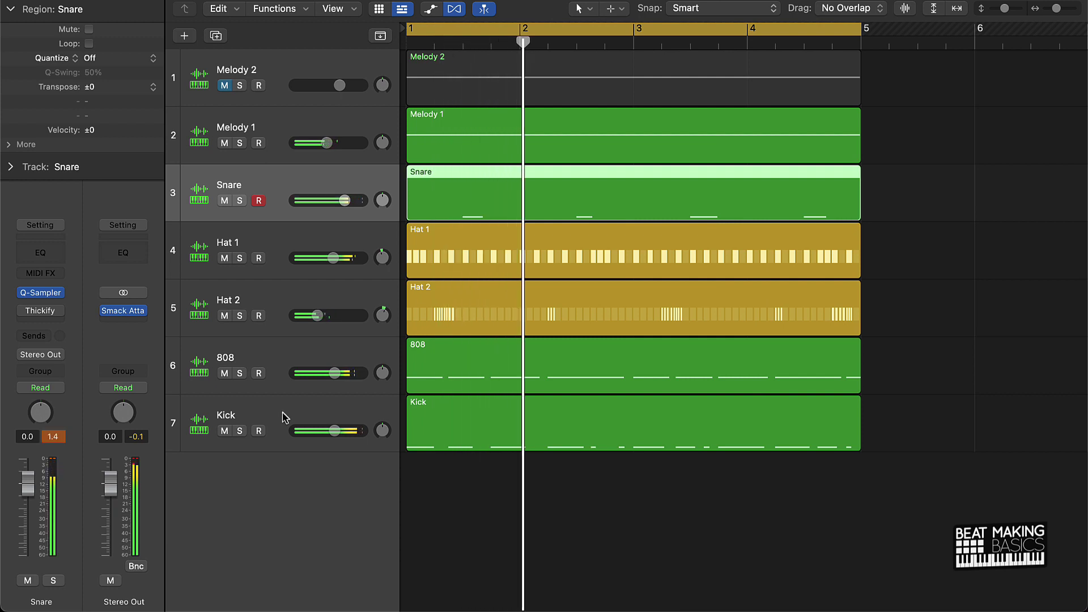
{"action": "left_click", "coordinate": [230, 353]}
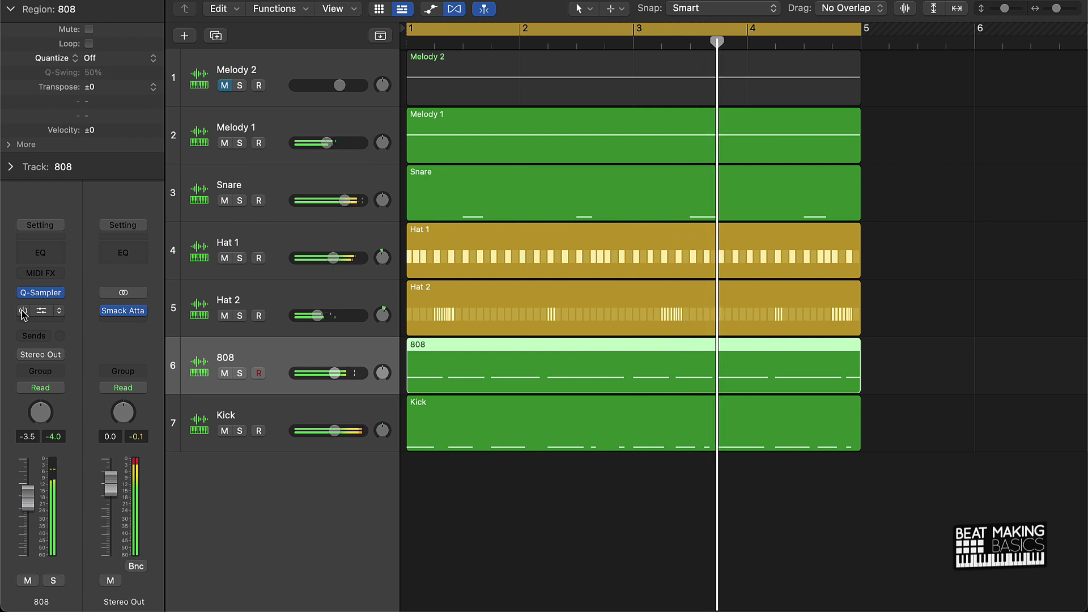
{"action": "left_click", "coordinate": [23, 311]}
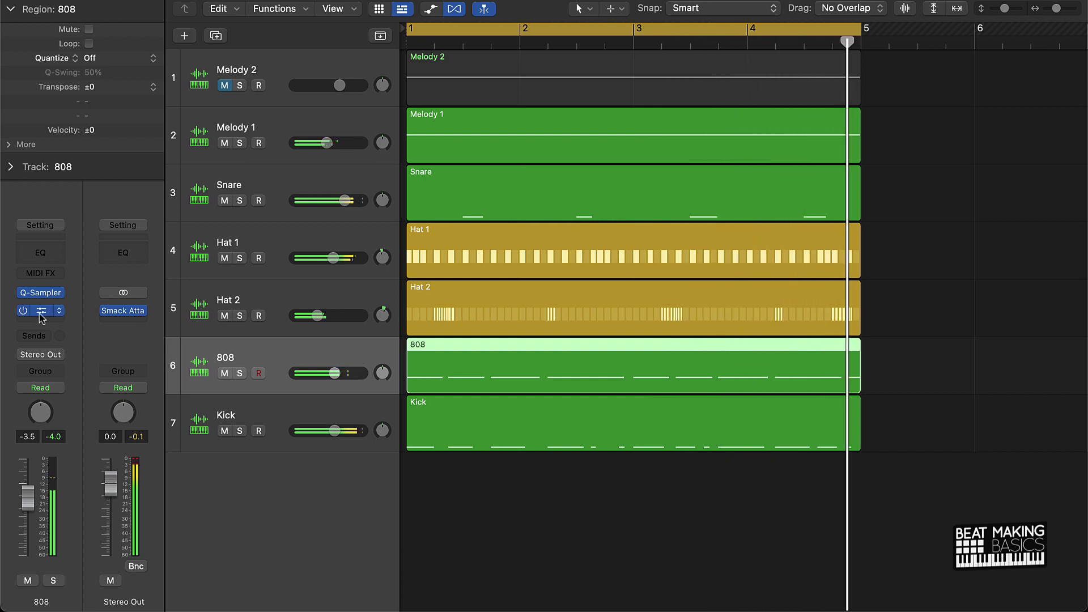
{"action": "left_click", "coordinate": [594, 554]}
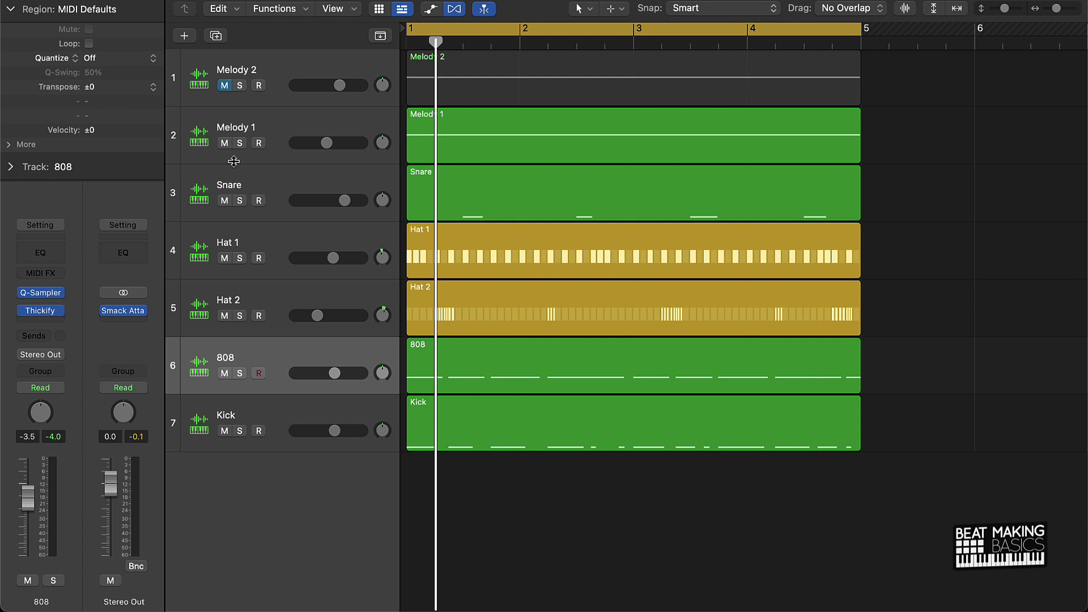
Step: Unmute Melody 2 and mute Melody 1 so the second melody is heard instead
{"action": "left_click", "coordinate": [225, 88]}
{"action": "left_click", "coordinate": [225, 143]}
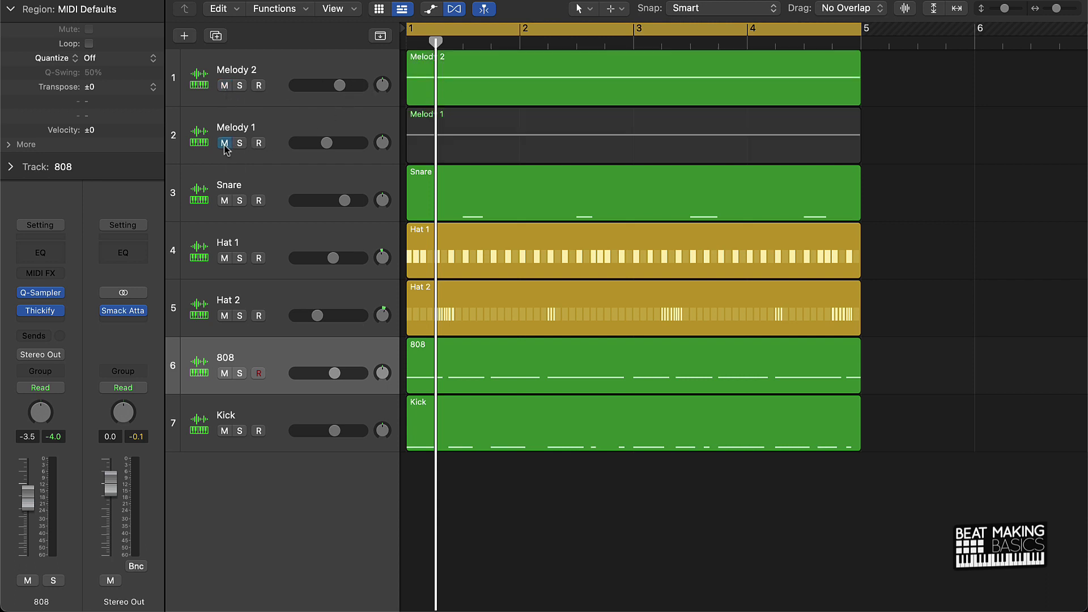
Step: With the beat playing, insert a stereo Thickify below Vinyl on the Melody 2 track
{"action": "key", "text": "space"}
{"action": "left_click", "coordinate": [272, 96]}
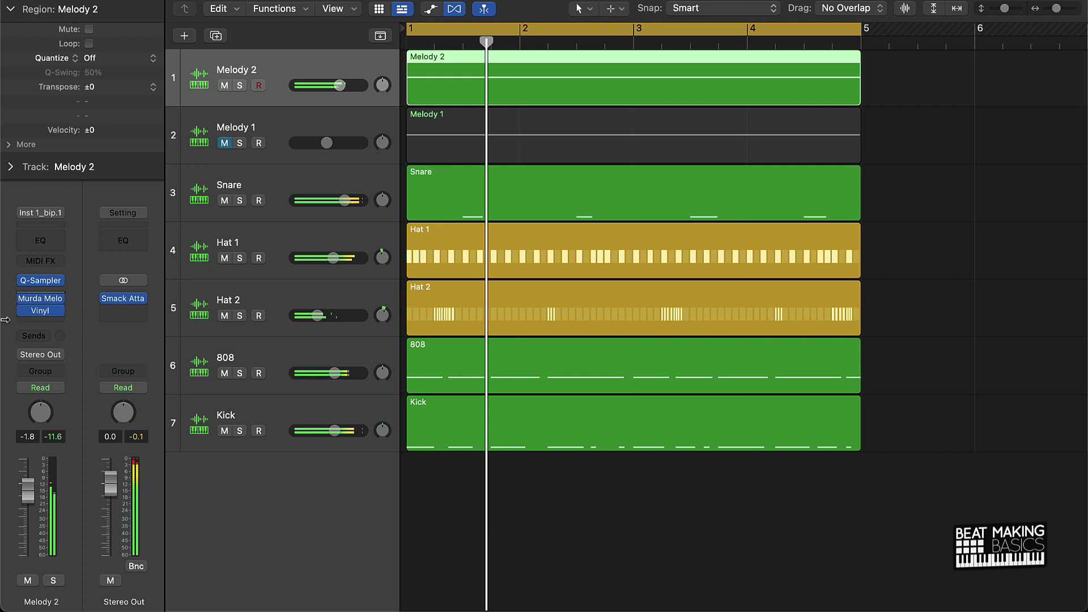
{"action": "left_click", "coordinate": [28, 312]}
{"action": "left_click", "coordinate": [17, 315]}
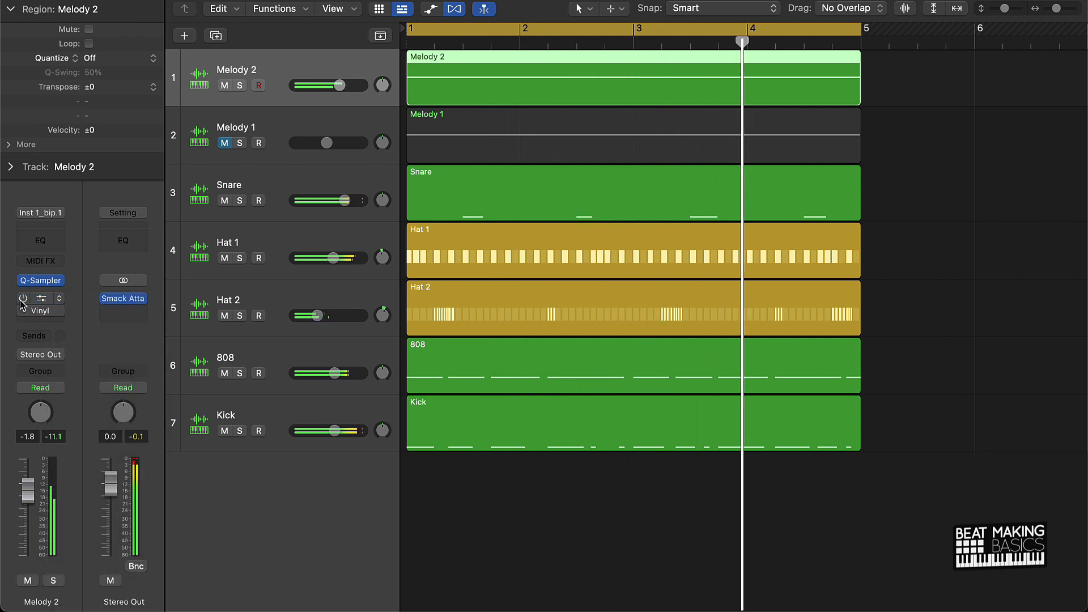
{"action": "key", "text": "Return"}
{"action": "left_click", "coordinate": [53, 320]}
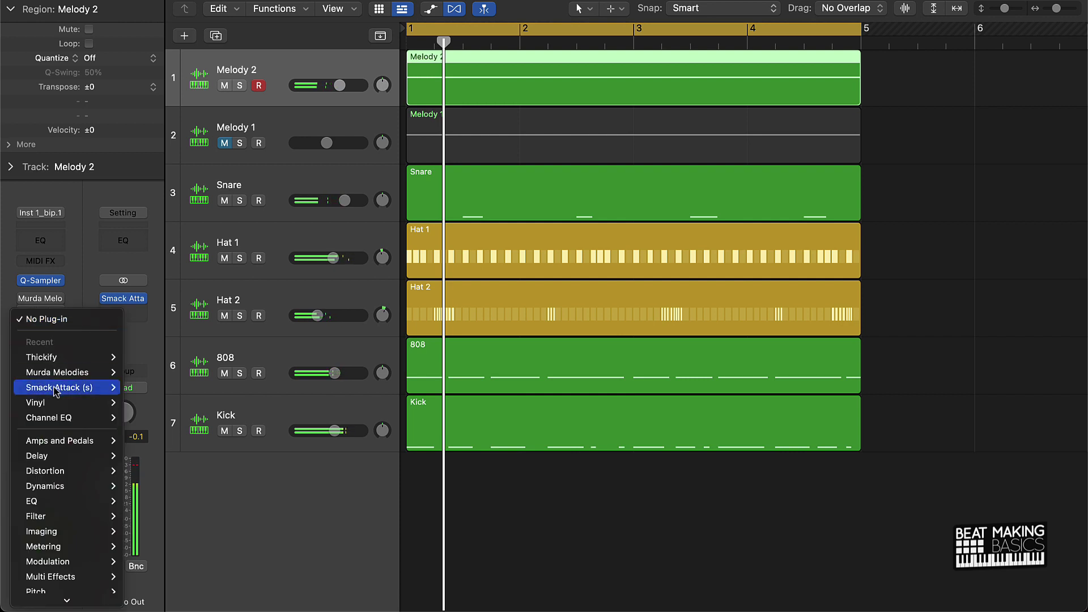
{"action": "mouse_move", "coordinate": [85, 352]}
{"action": "left_click", "coordinate": [131, 365]}
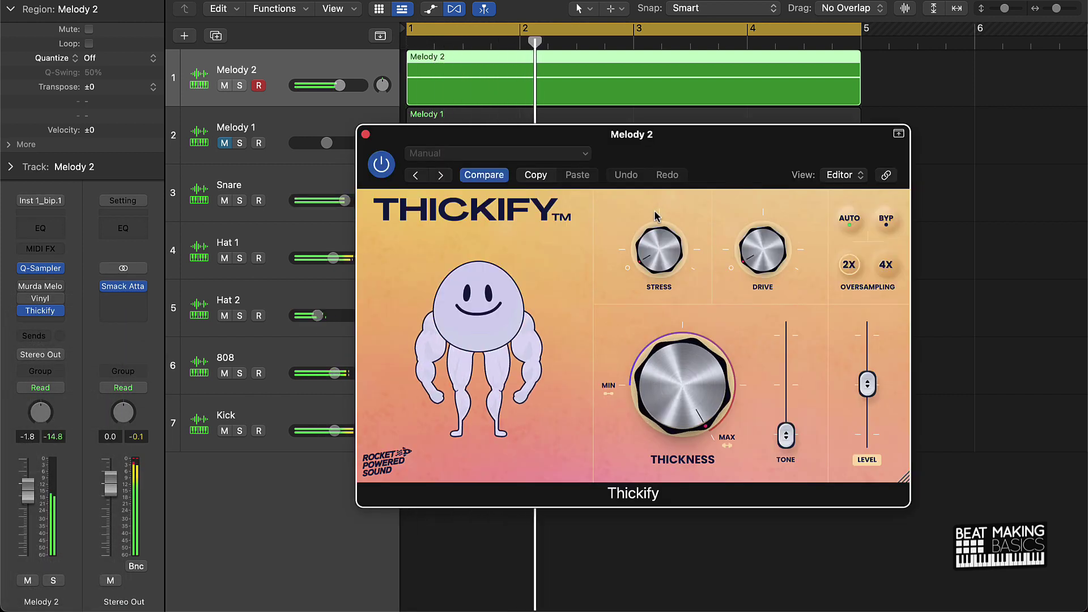
Step: Solo Melody 2, raise its Thickify Thickness near maximum and Tone to about 73%, comparing against bypass
{"action": "left_click", "coordinate": [239, 86]}
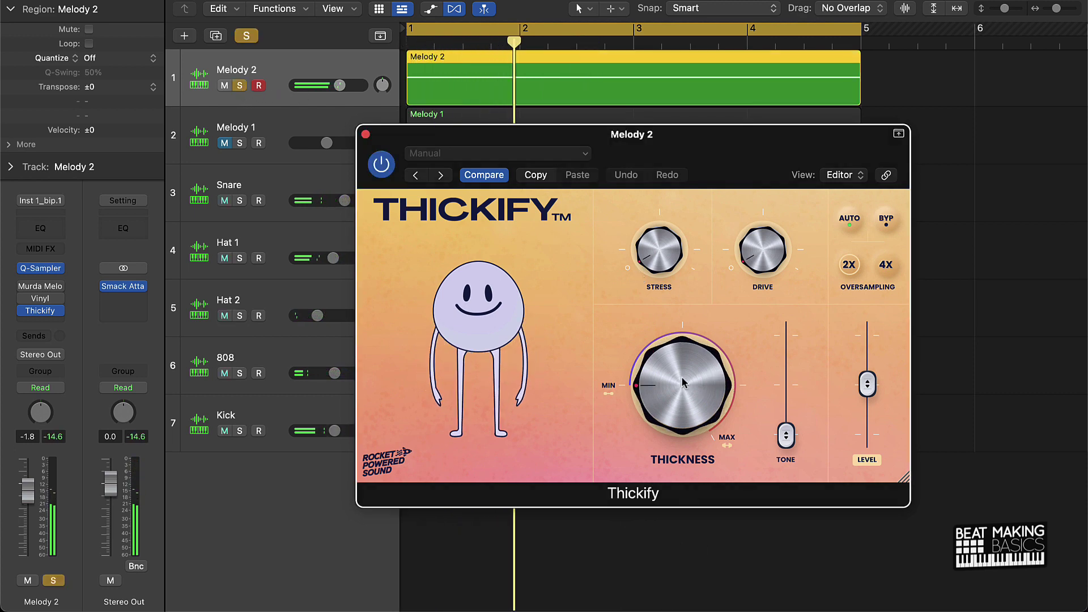
{"action": "left_click_drag", "start_coordinate": [683, 382], "coordinate": [669, 286]}
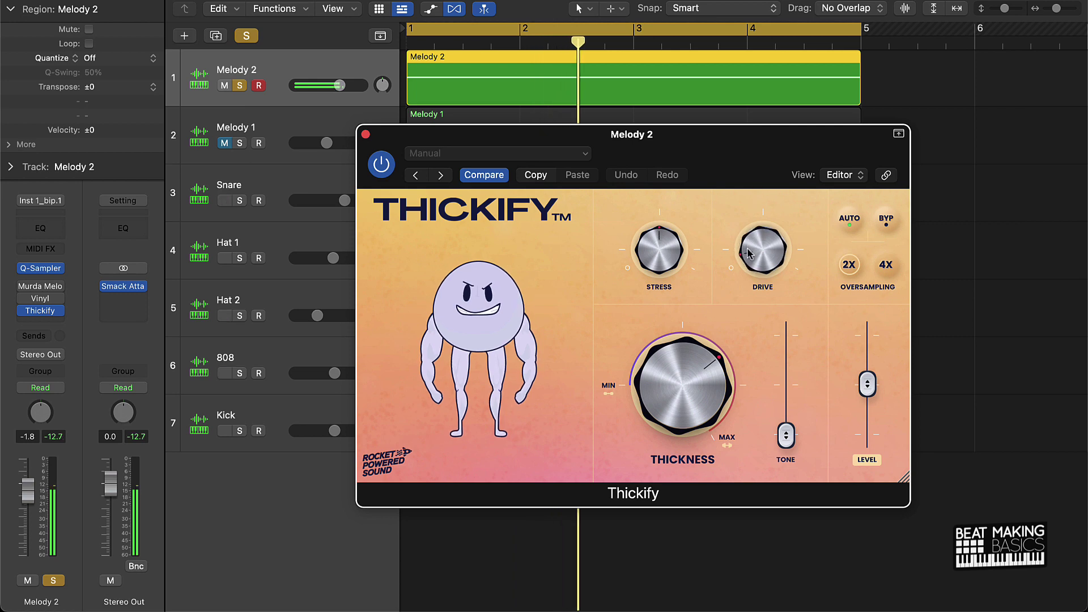
{"action": "left_click_drag", "start_coordinate": [792, 437], "coordinate": [796, 364]}
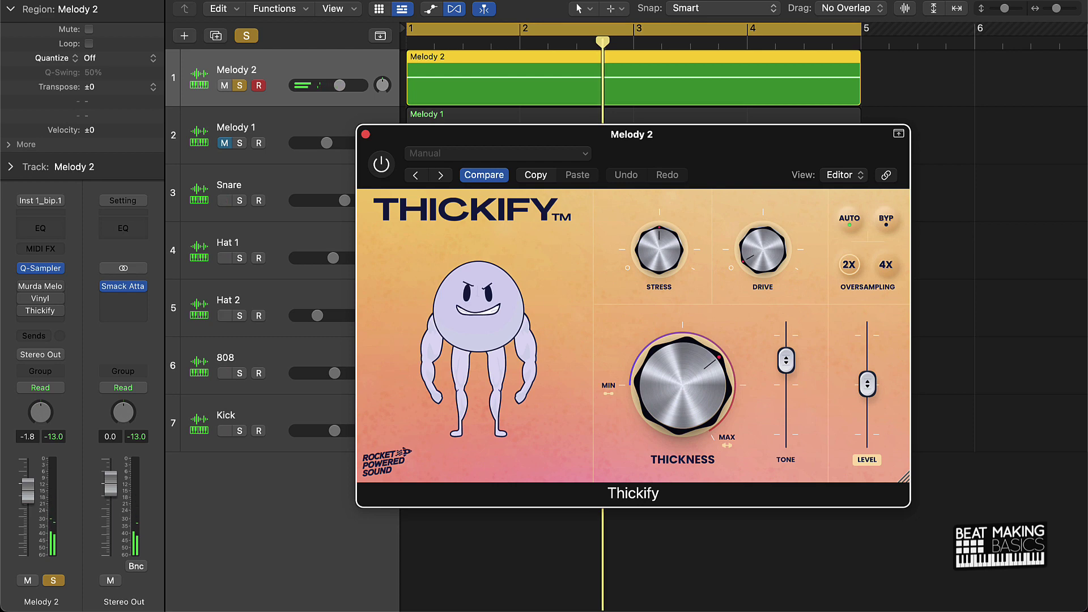
{"action": "left_click", "coordinate": [383, 166]}
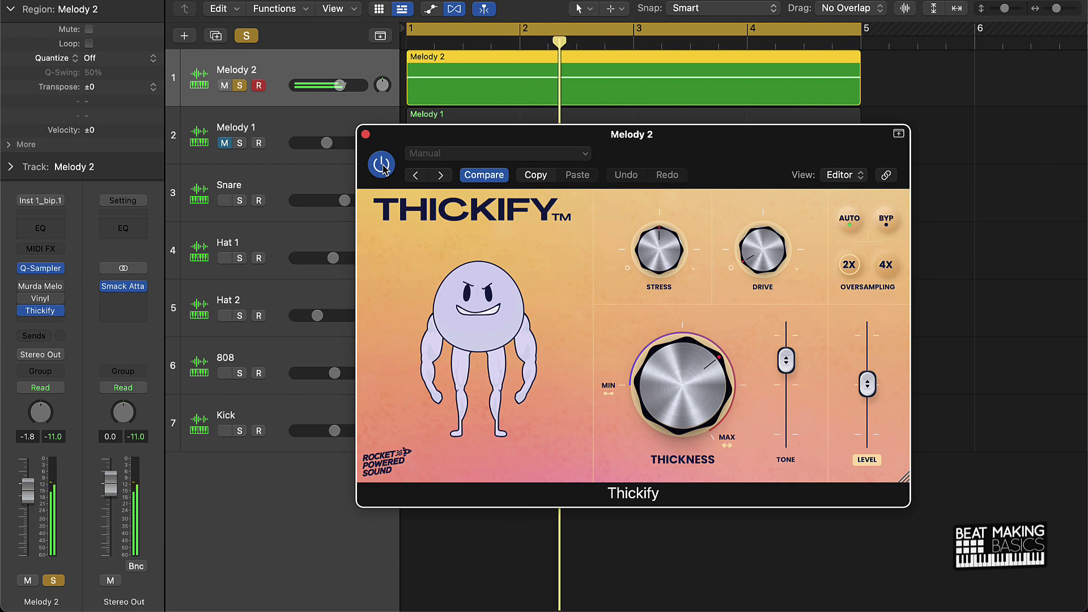
Step: Close Melody 2's Thickify editor, solo the 808 alongside it, and play from bar 1
{"action": "left_click", "coordinate": [366, 135]}
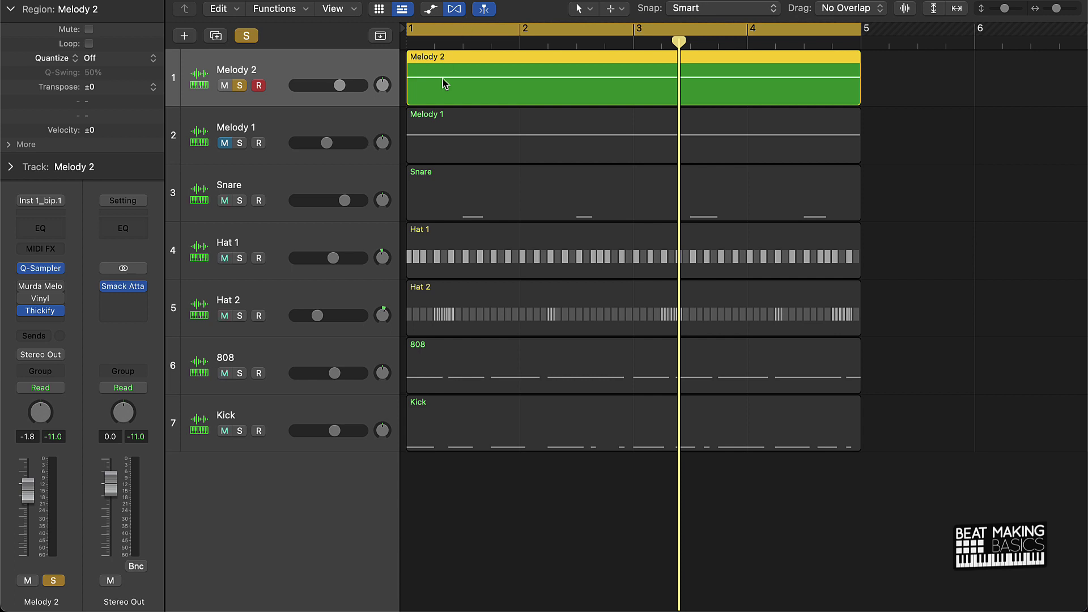
{"action": "left_click", "coordinate": [240, 373]}
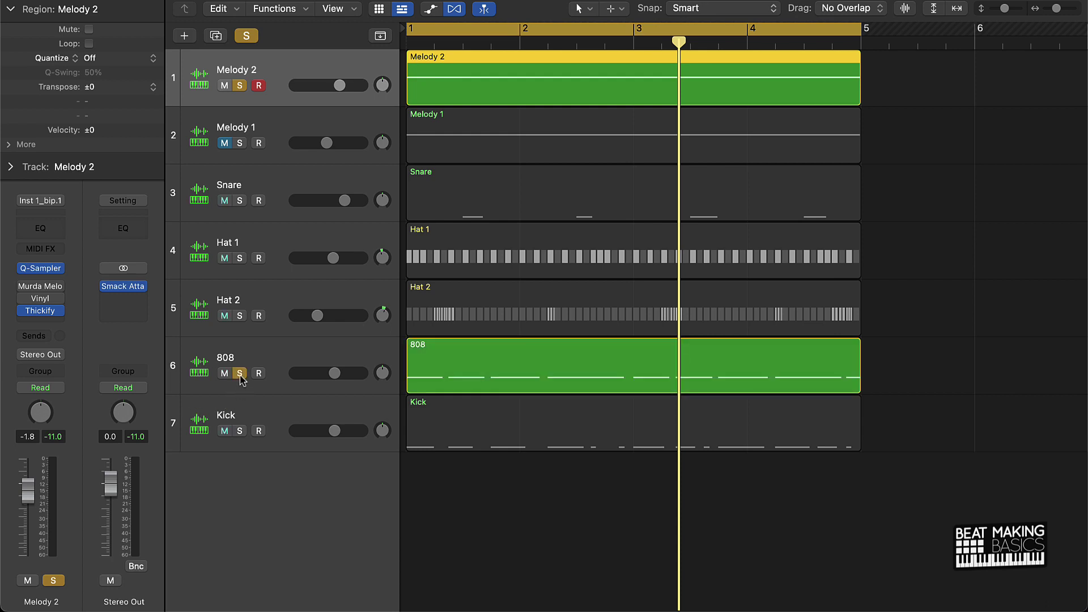
{"action": "key", "text": "space"}
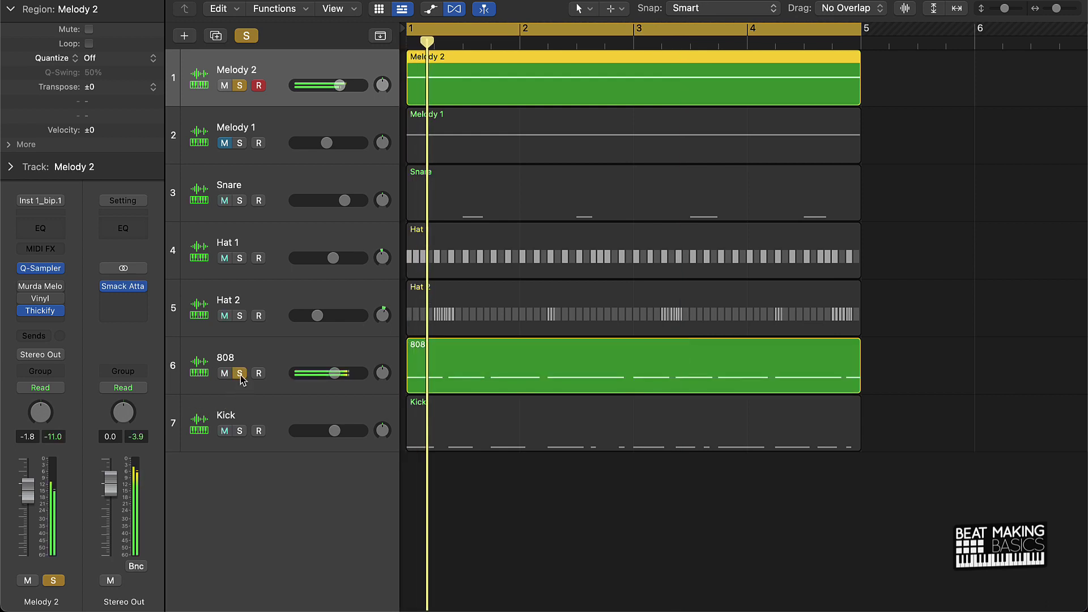
Step: Lower the 808's Thickify Thickness to about three o'clock
{"action": "left_click", "coordinate": [312, 363]}
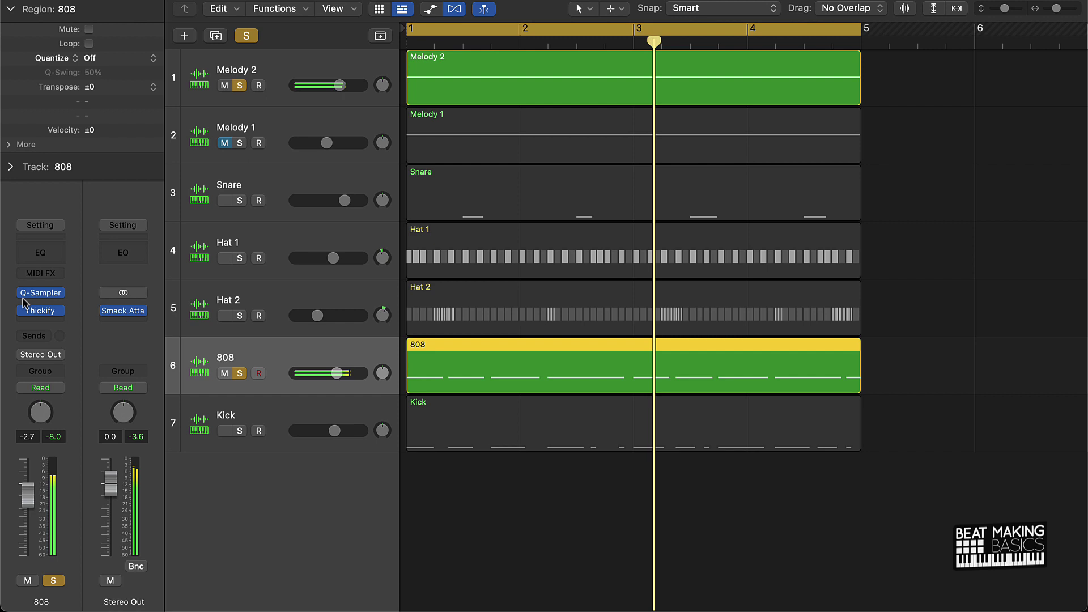
{"action": "left_click", "coordinate": [42, 311]}
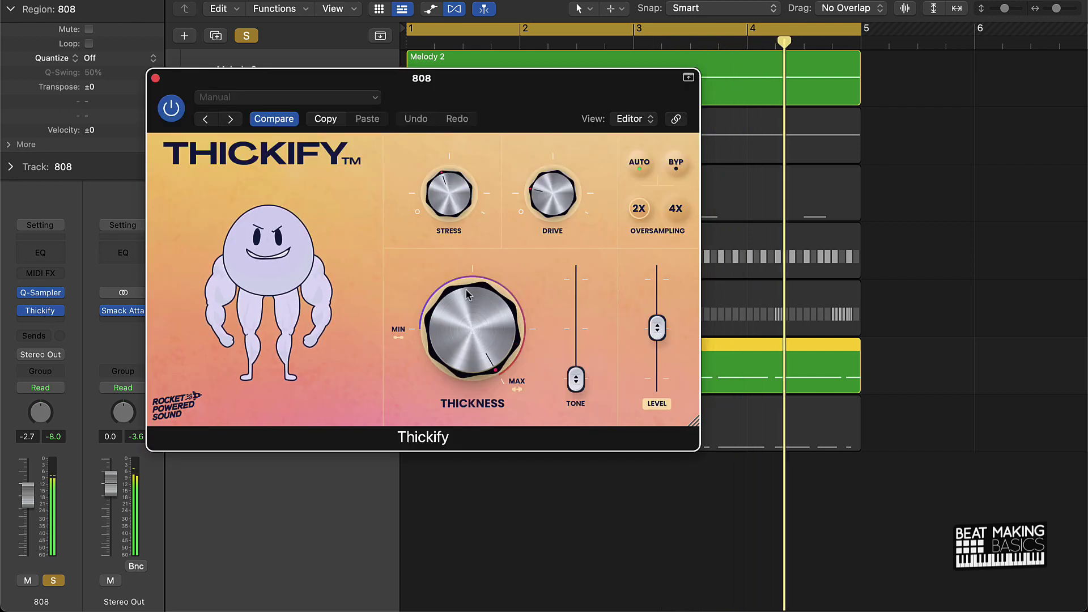
{"action": "left_click_drag", "start_coordinate": [465, 305], "coordinate": [464, 338]}
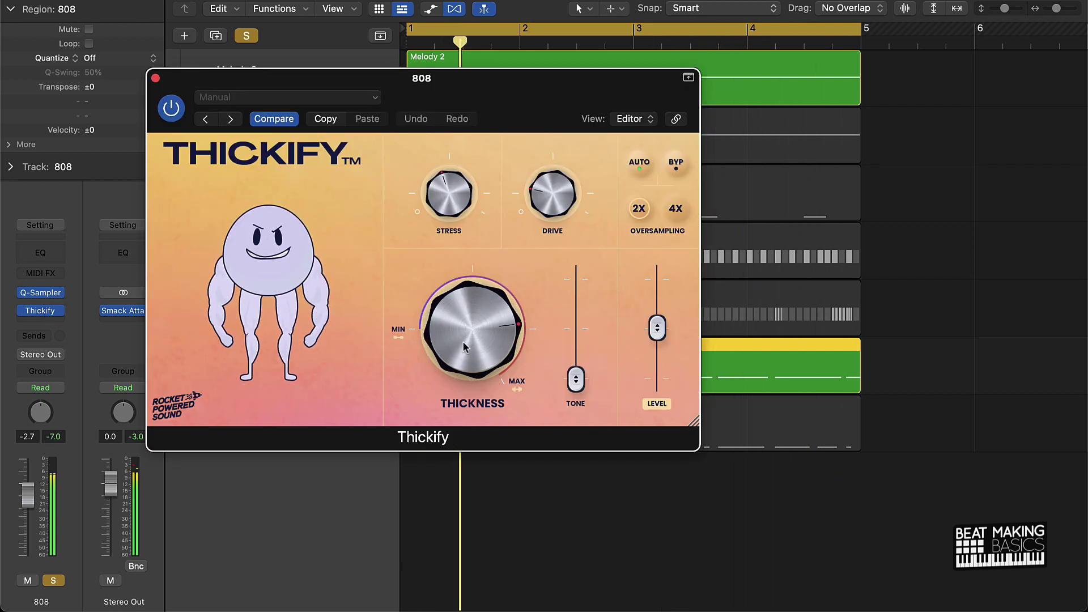
{"action": "key", "text": "super+w"}
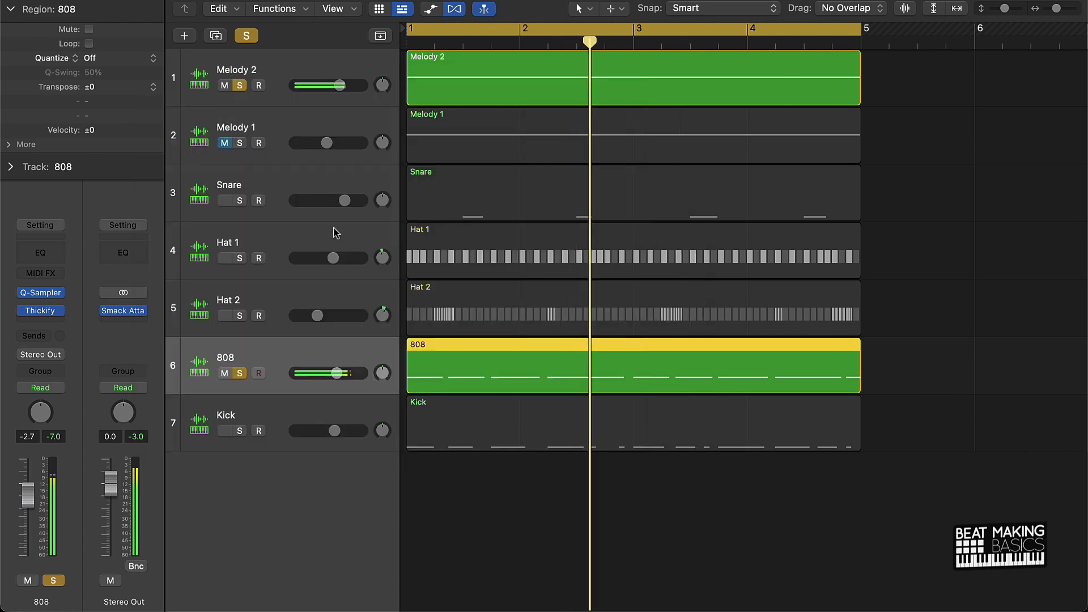
Step: Solo Snare, both Hats and Kick, unmute Melody 1, then clear all solos
{"action": "left_click", "coordinate": [240, 201]}
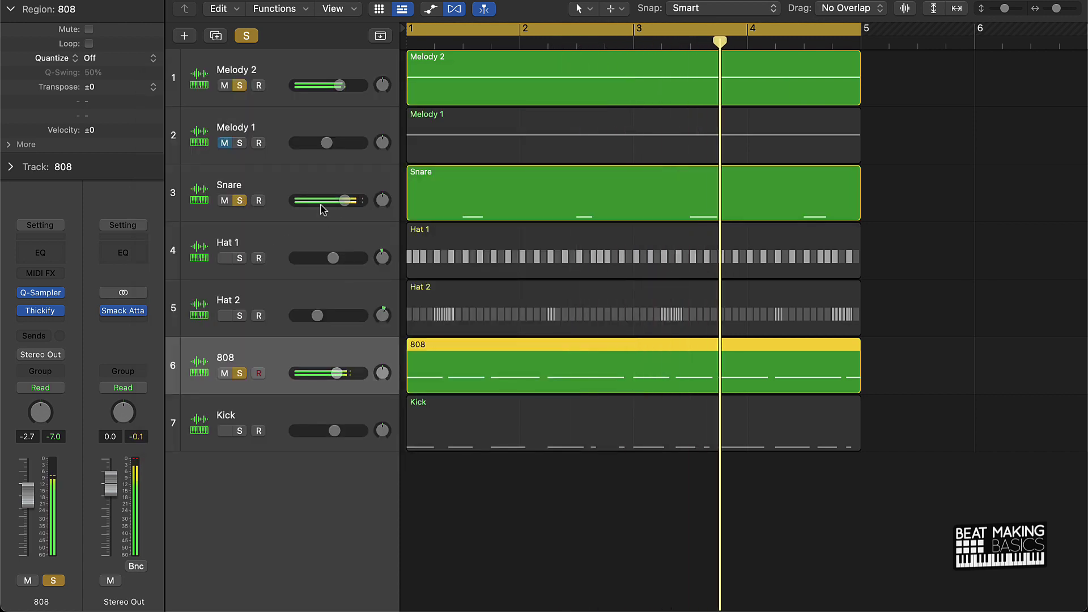
{"action": "left_click_drag", "start_coordinate": [240, 257], "coordinate": [240, 316]}
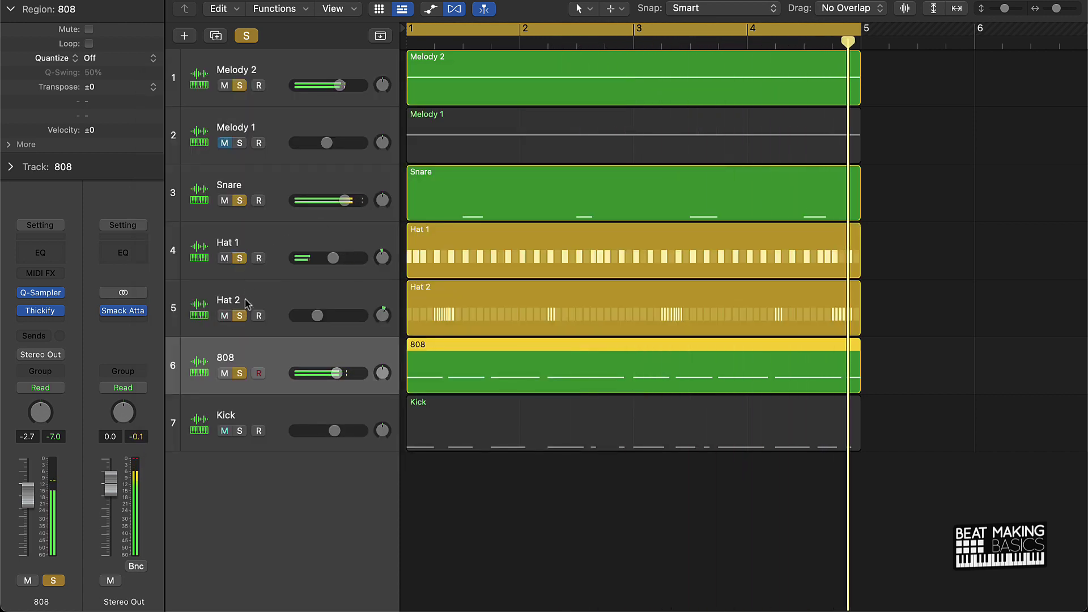
{"action": "left_click", "coordinate": [240, 431]}
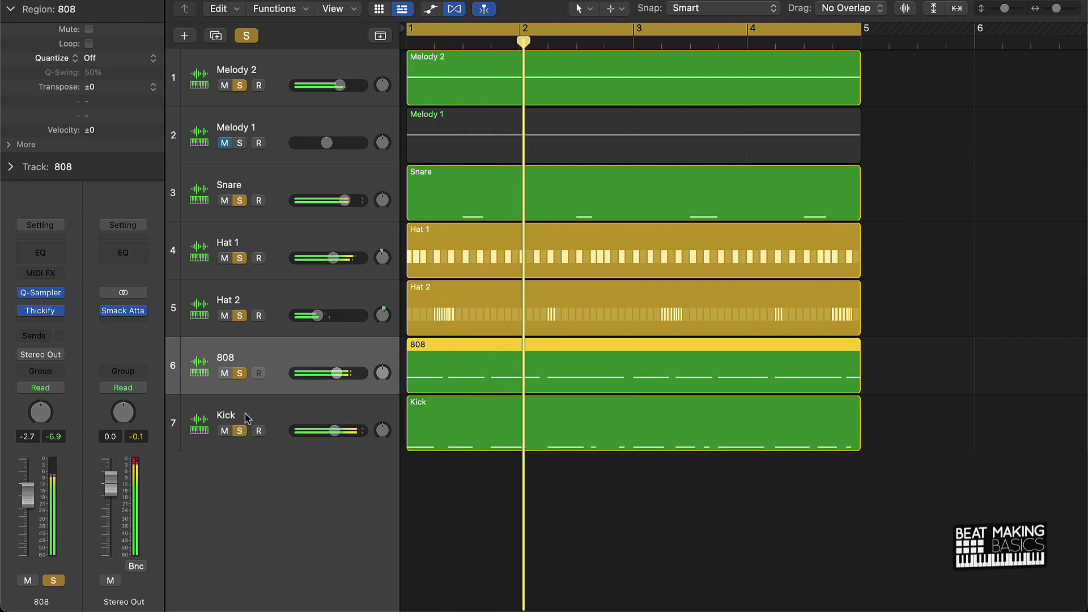
{"action": "left_click", "coordinate": [244, 414]}
{"action": "mouse_move", "coordinate": [34, 312]}
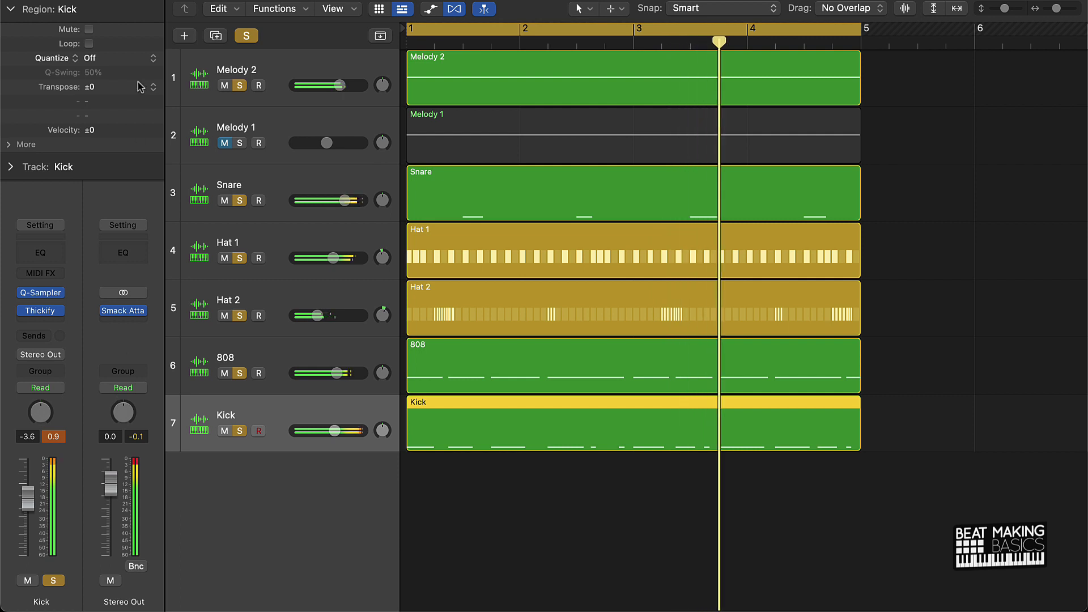
{"action": "left_click", "coordinate": [229, 142]}
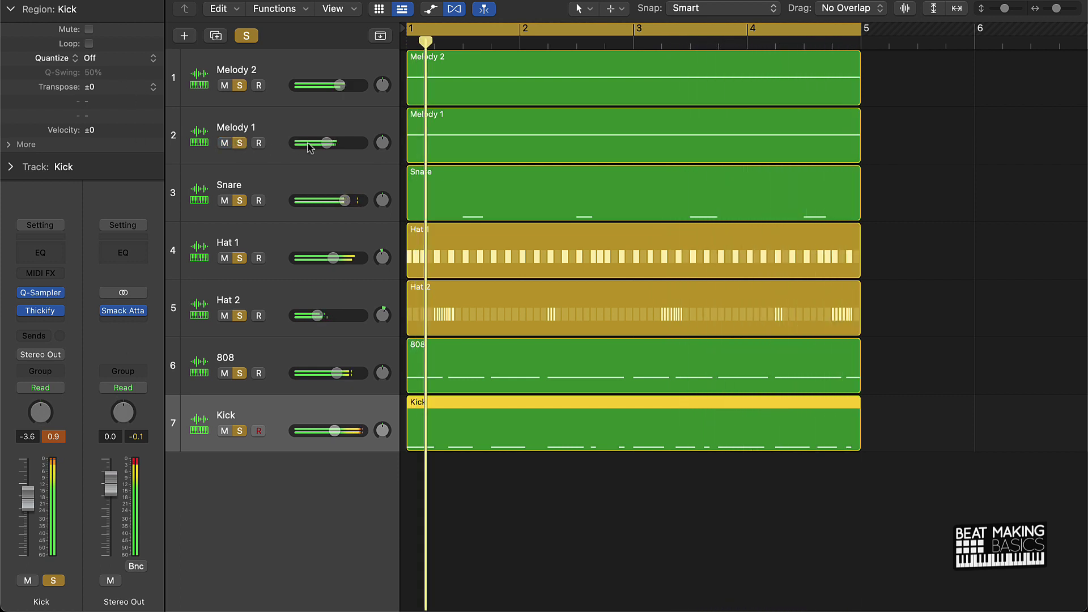
{"action": "left_click", "coordinate": [250, 38]}
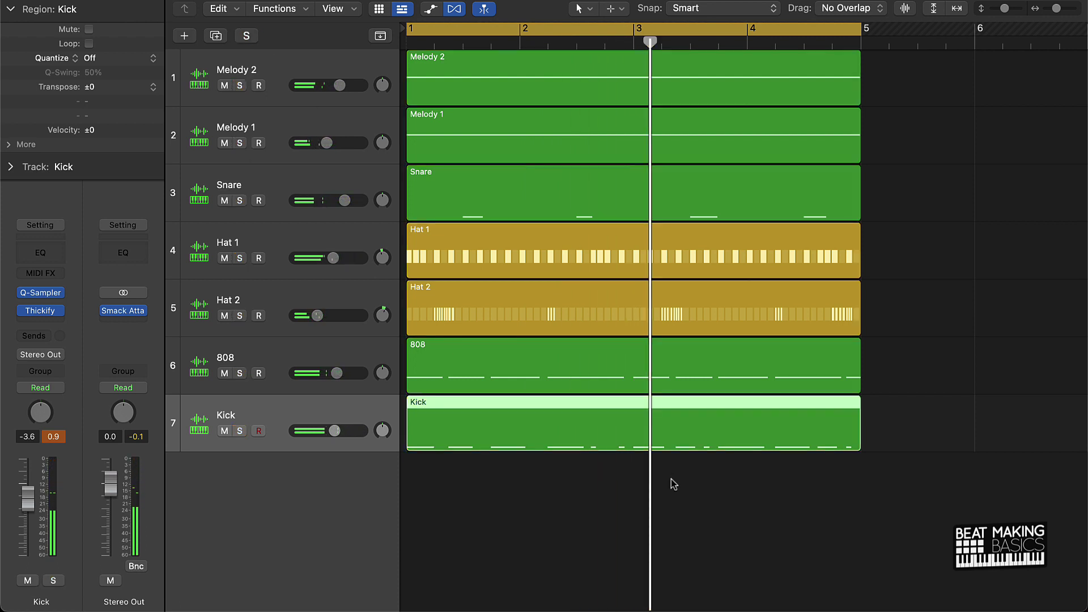
Step: Deselect the Kick region and reset the Kick and Stereo Out peak readouts
{"action": "left_click", "coordinate": [693, 488]}
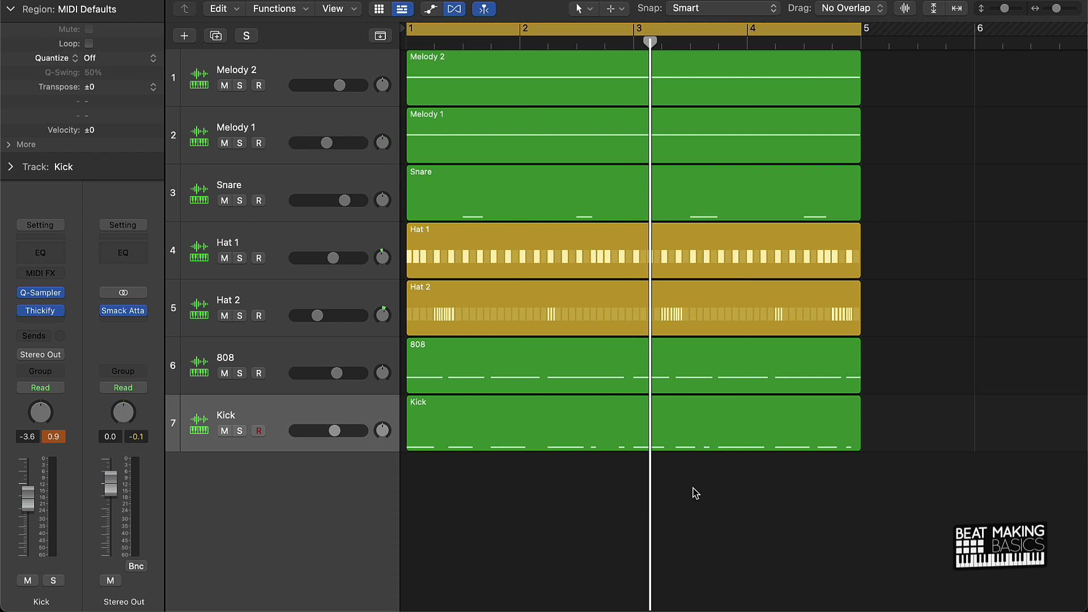
{"action": "left_click", "coordinate": [55, 437]}
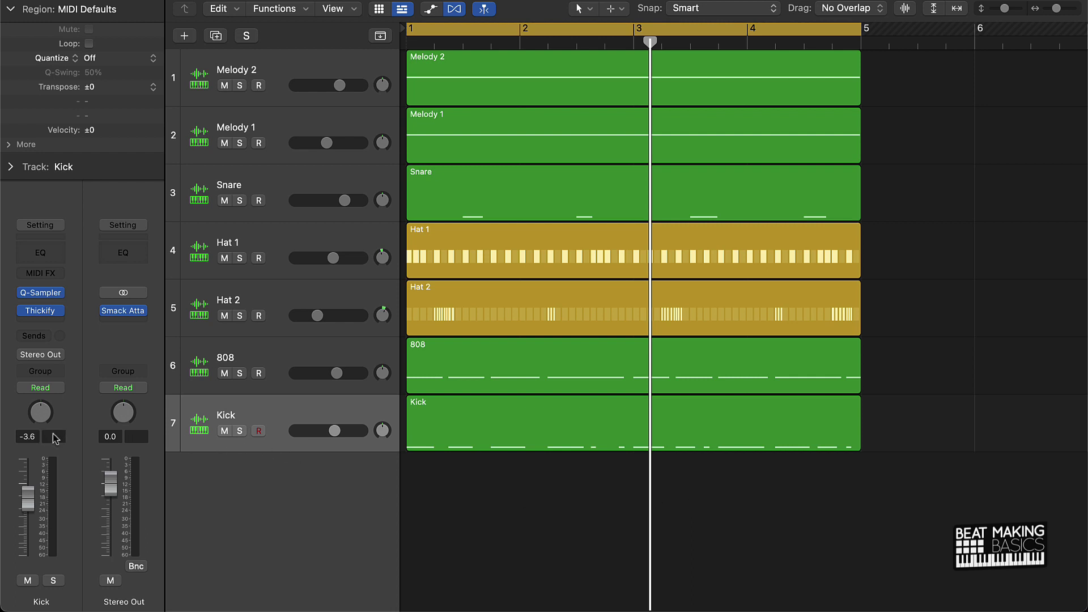